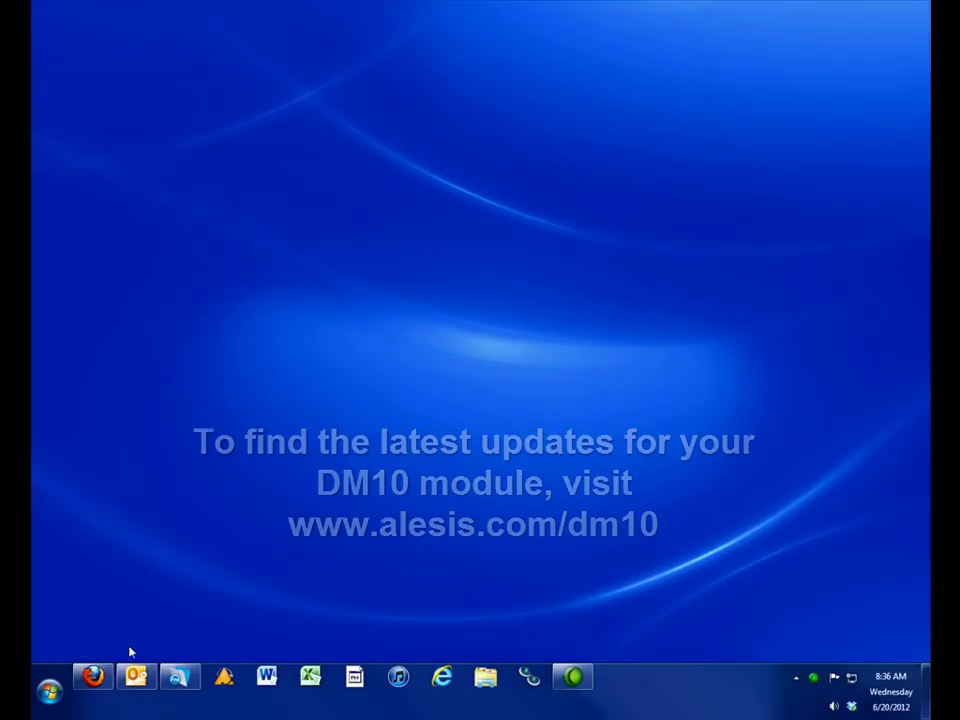
left_click(93, 677)
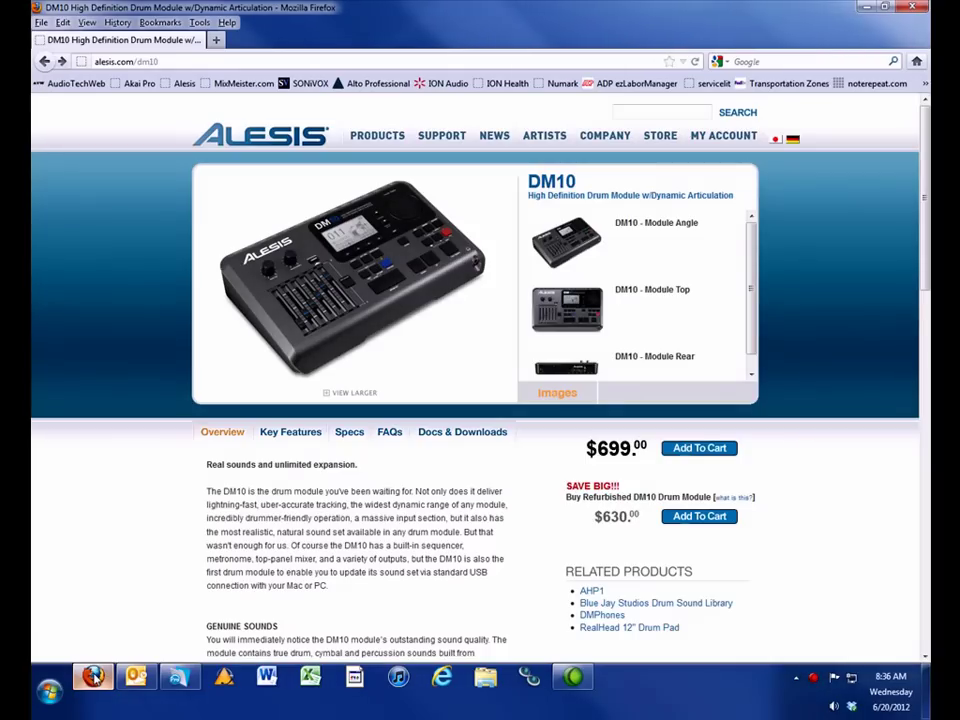
left_click(170, 62)
type("www.")
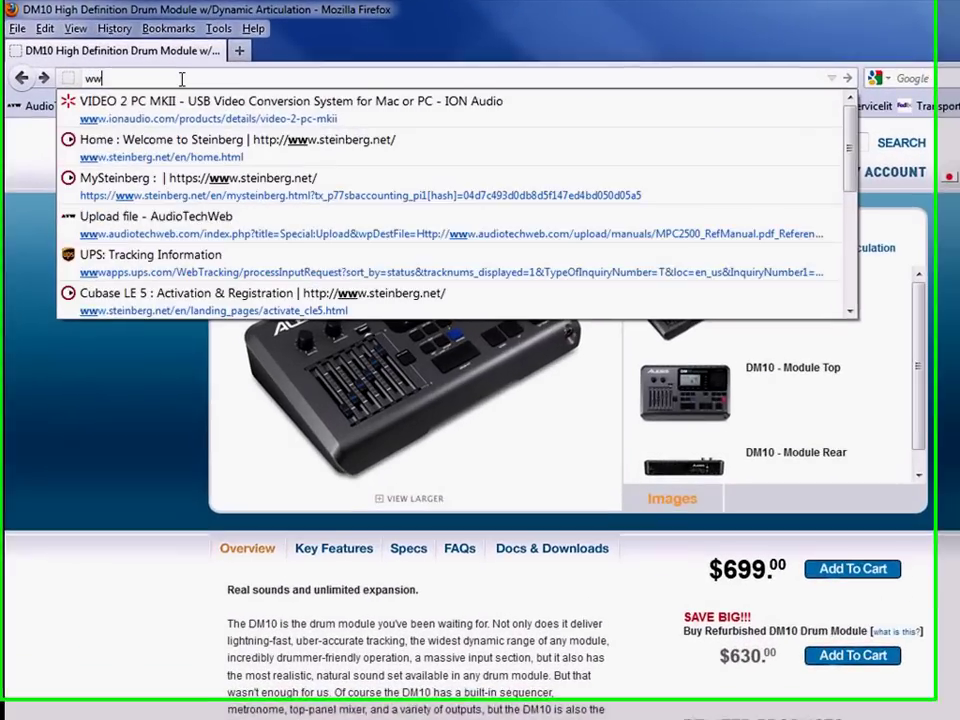
type("alesis")
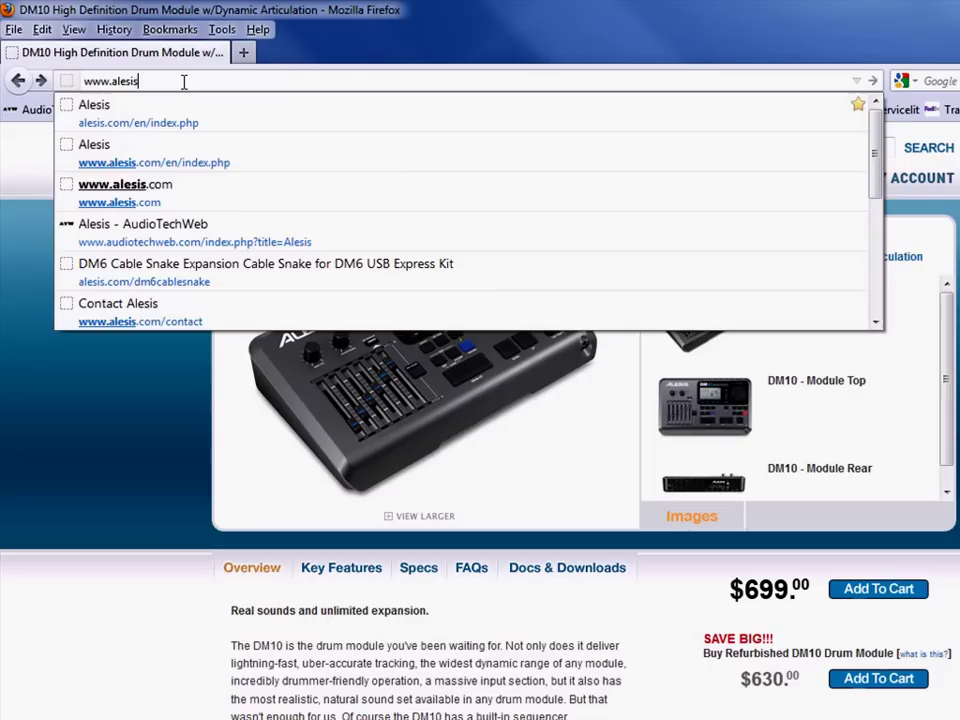
type(".com")
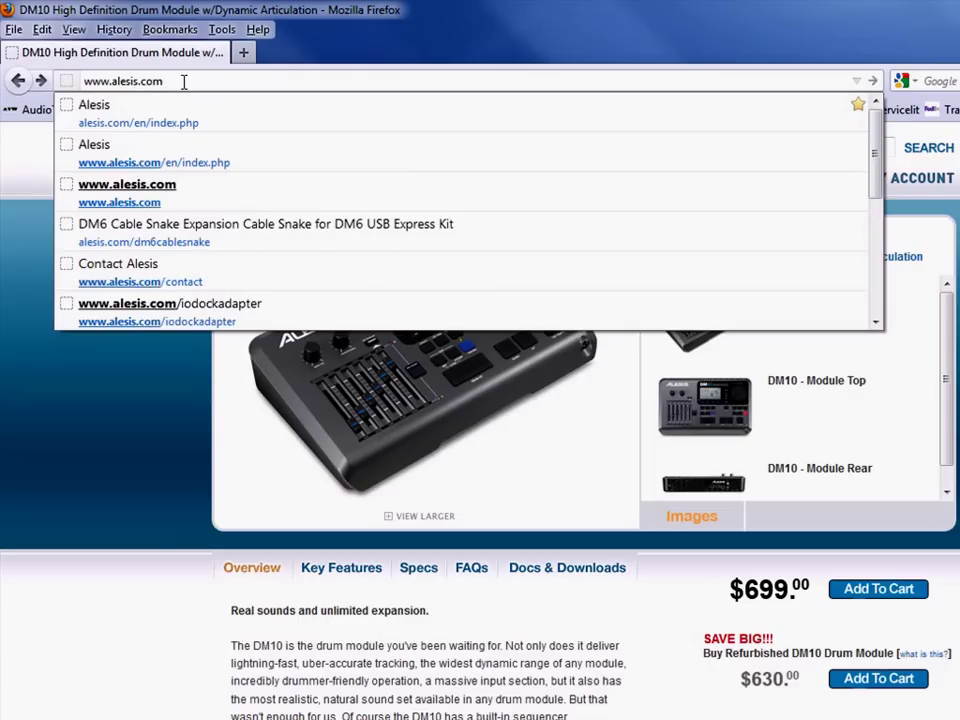
type("/dm10")
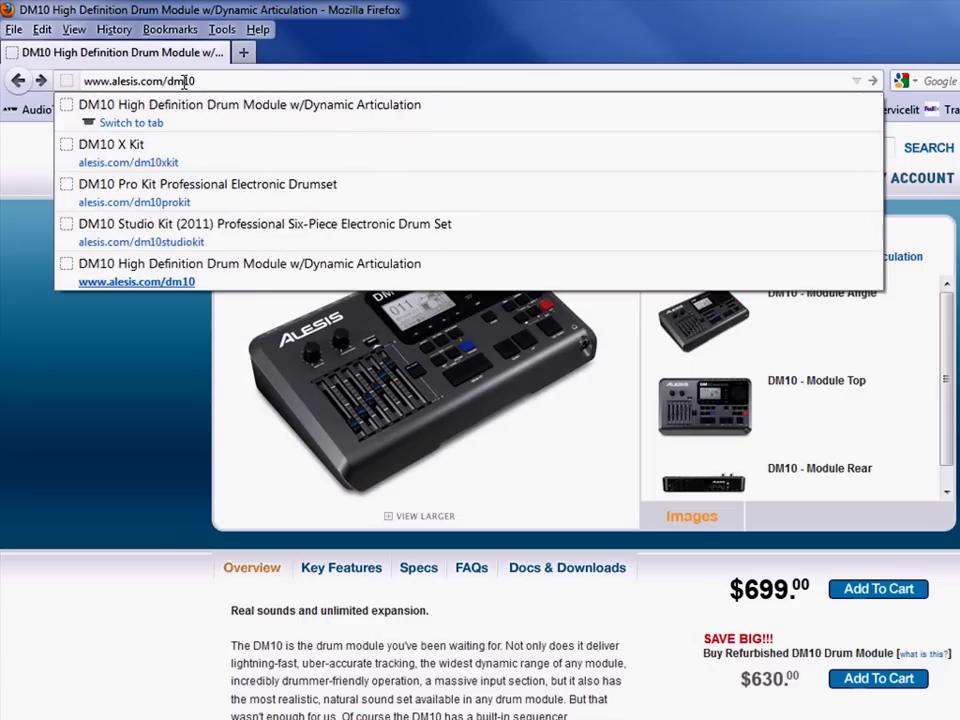
key("Return")
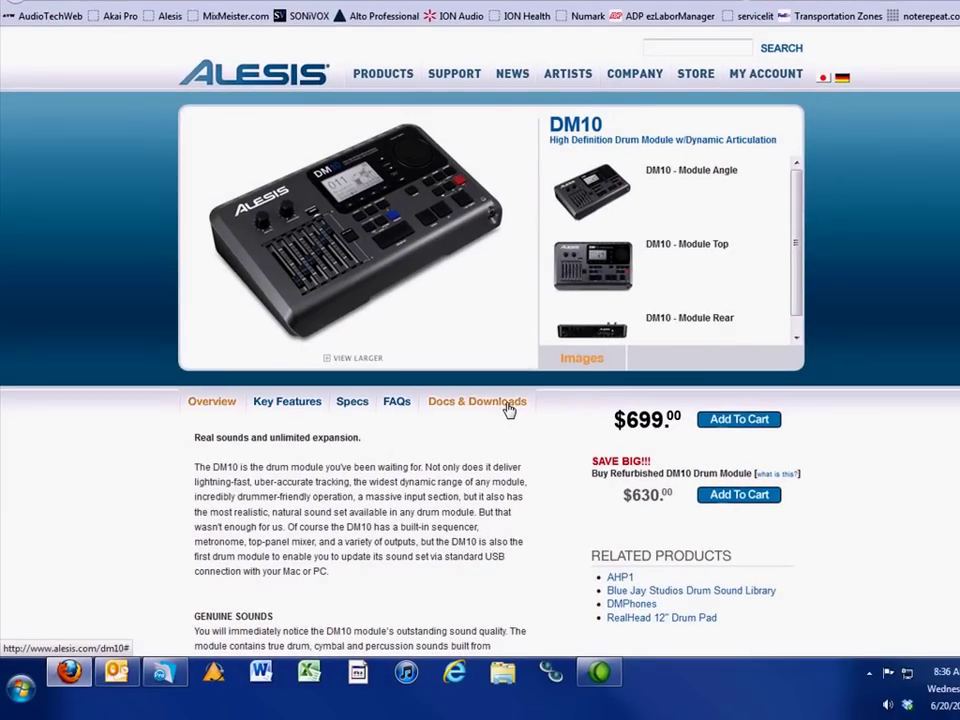
Step: Open the 'DM10 - Sound ROM Update [v1.03]' link from the Docs & Downloads list
left_click(509, 408)
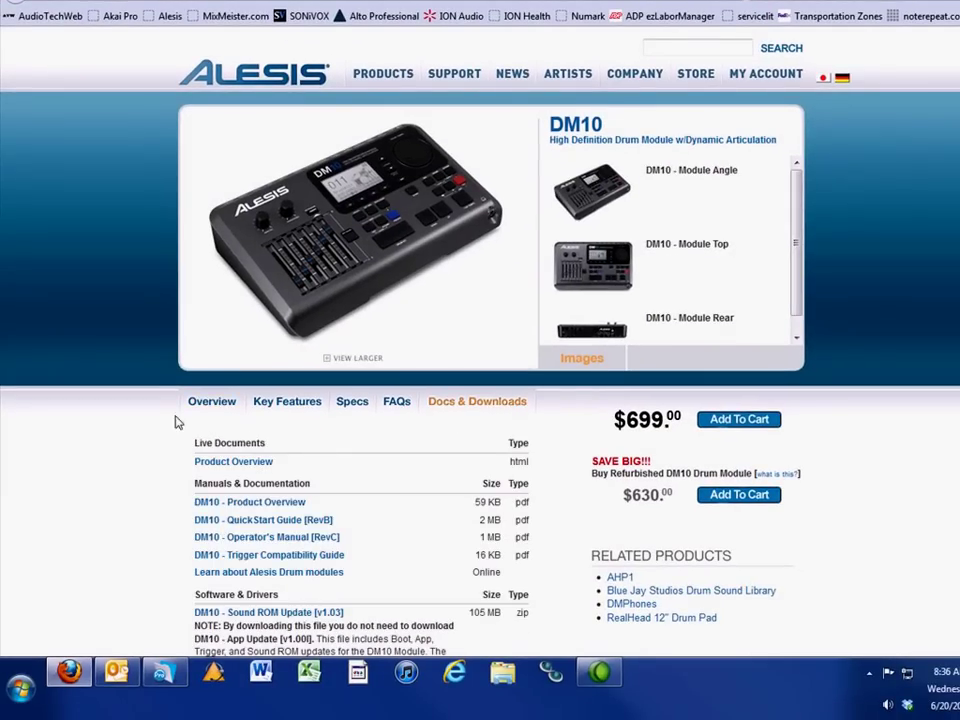
scroll(137, 422, "down", 3)
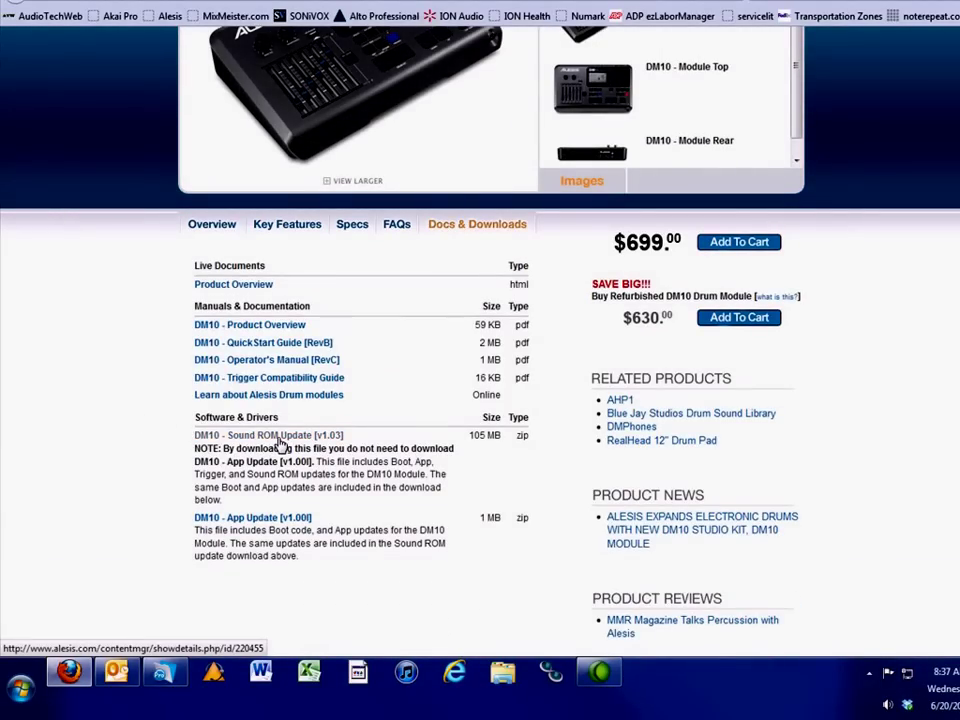
left_click(280, 438)
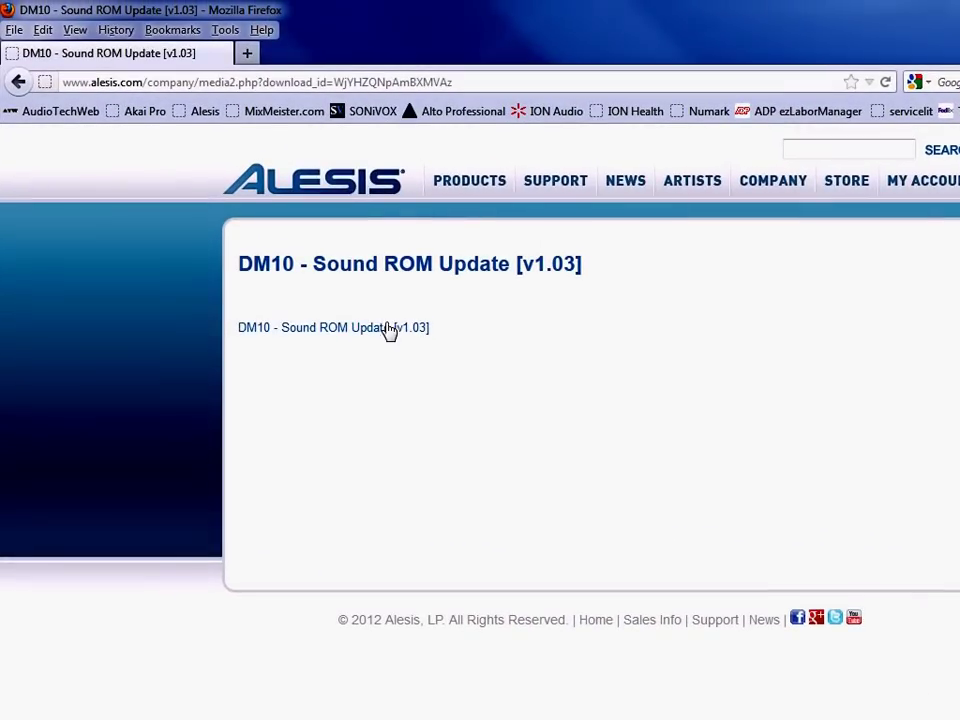
Step: Download DM10_SoundRom_Update_v1.03_Update.zip, choosing Save File
left_click(388, 333)
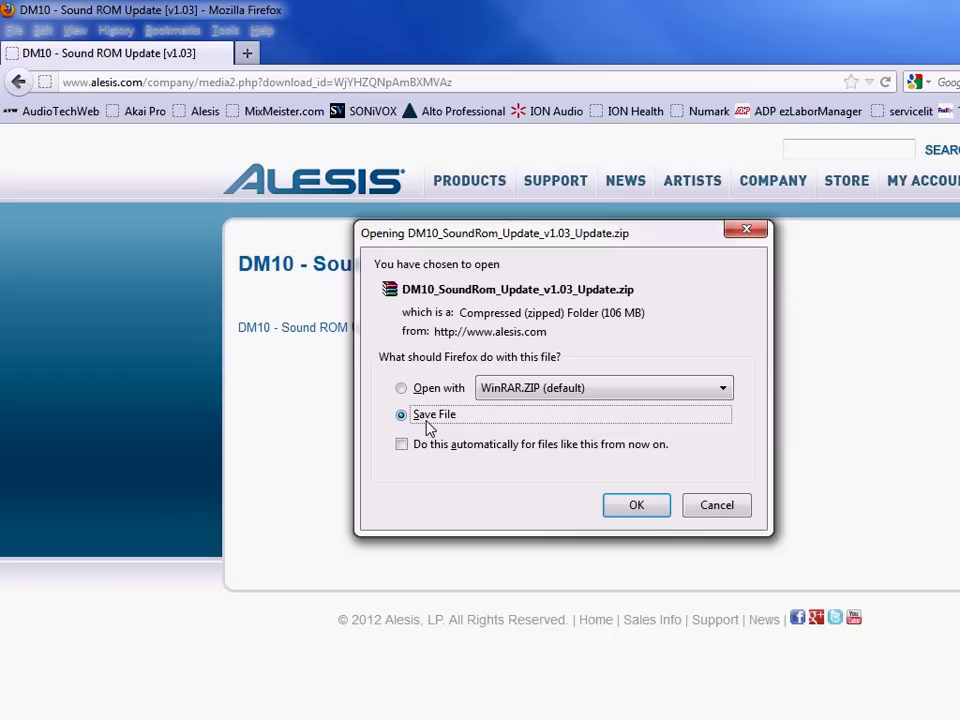
left_click(625, 510)
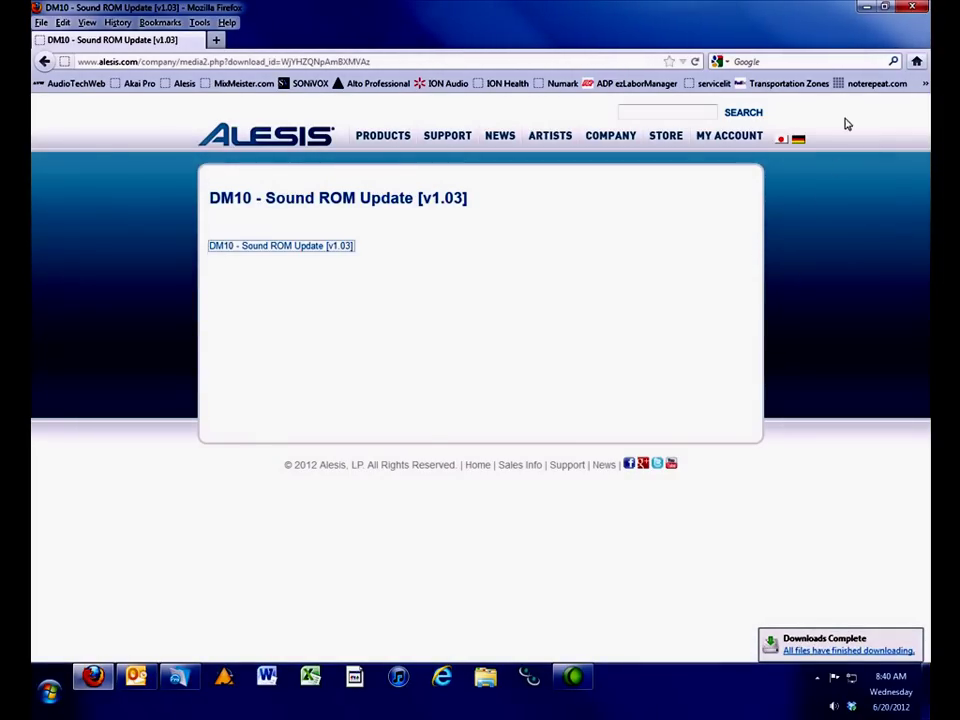
Step: Minimize Firefox and drag the DM10 zip from the Downloads folder onto the desktop
left_click(866, 8)
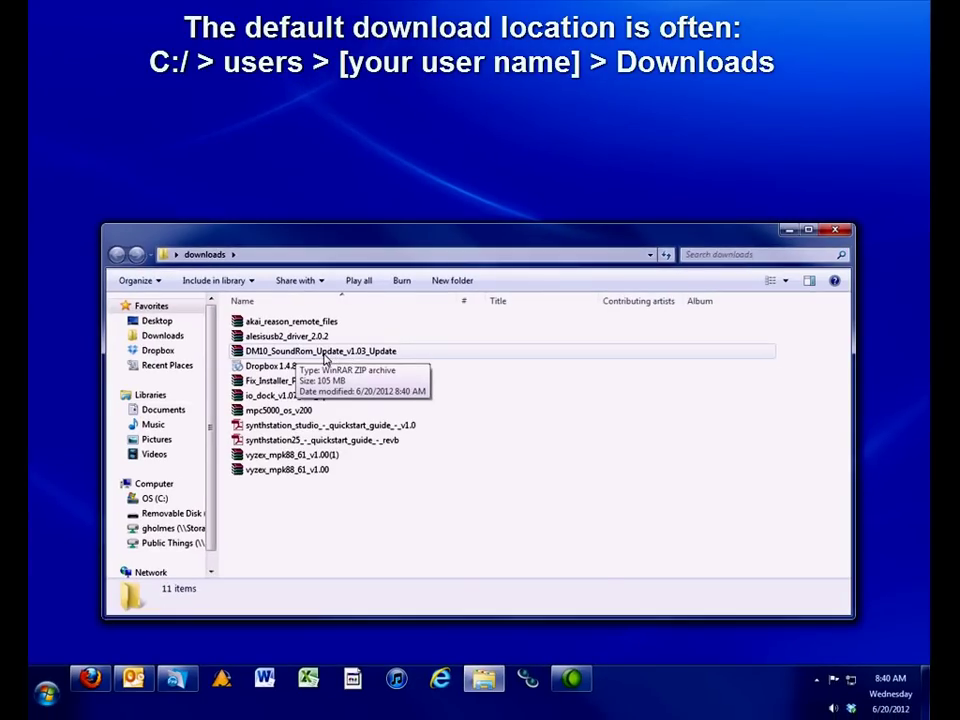
left_click_drag(324, 358, 172, 112)
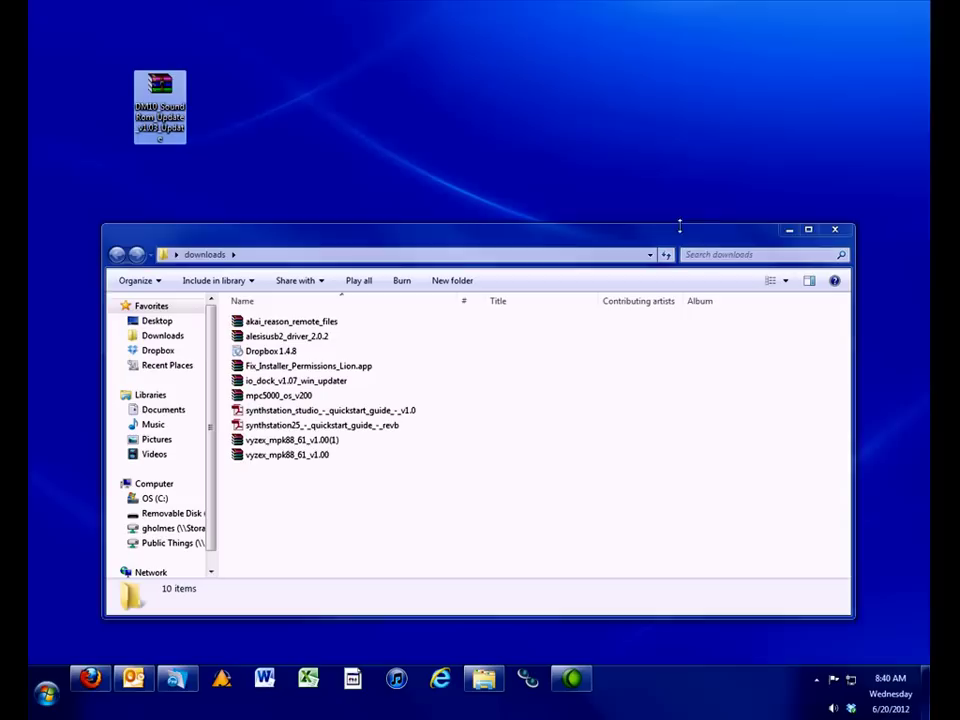
Step: Close the Downloads window and Extract Here the DM10 zip into a DM10 v1.03 Update folder
left_click(835, 229)
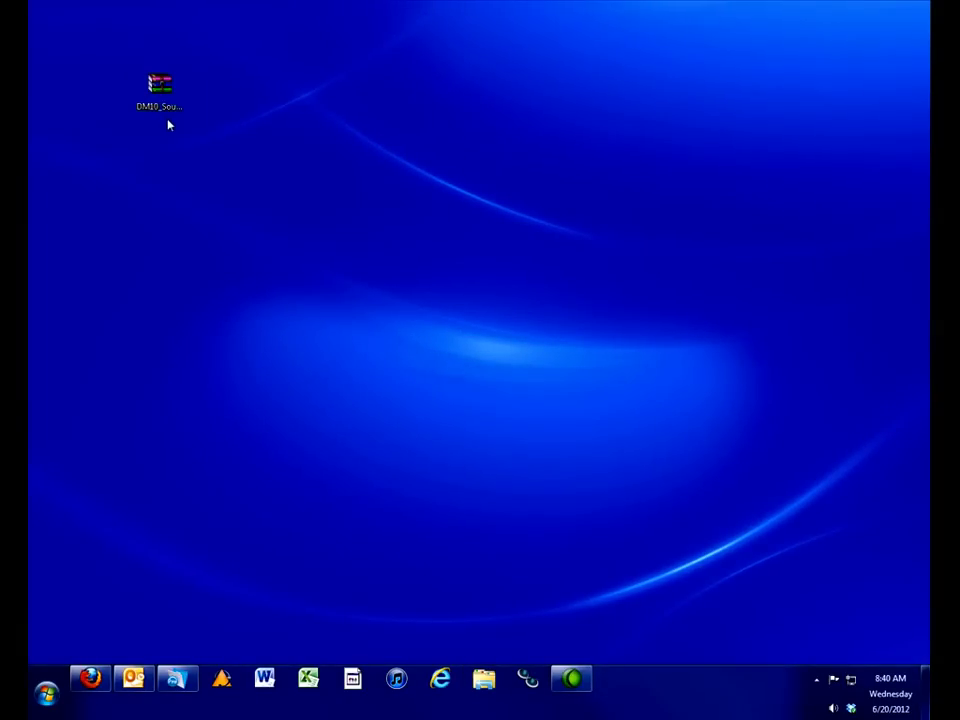
left_click_drag(158, 102, 92, 91)
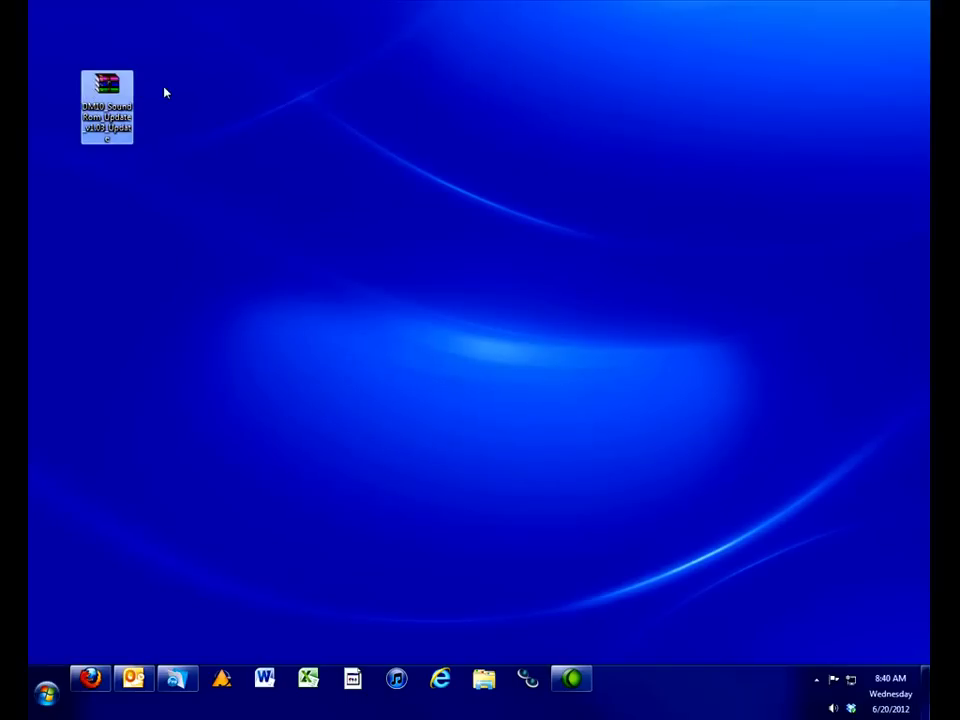
right_click(108, 93)
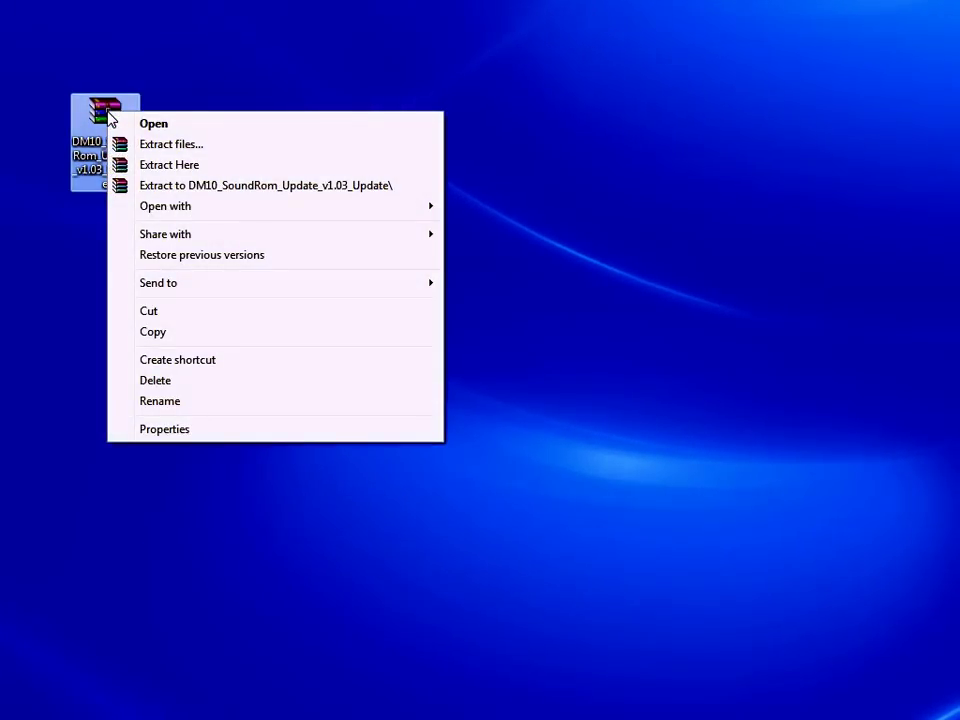
left_click(195, 168)
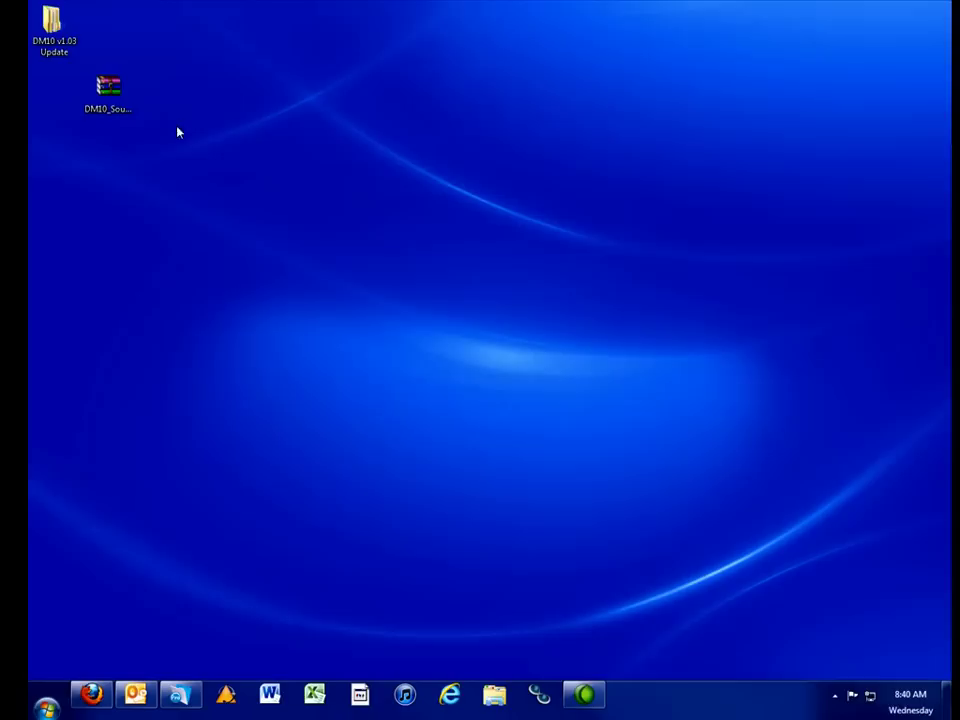
left_click_drag(42, 24, 177, 88)
Step: Navigate into DM10 v1.03 Update > 1 - DM10 Updater Application > Windows
double_click(162, 90)
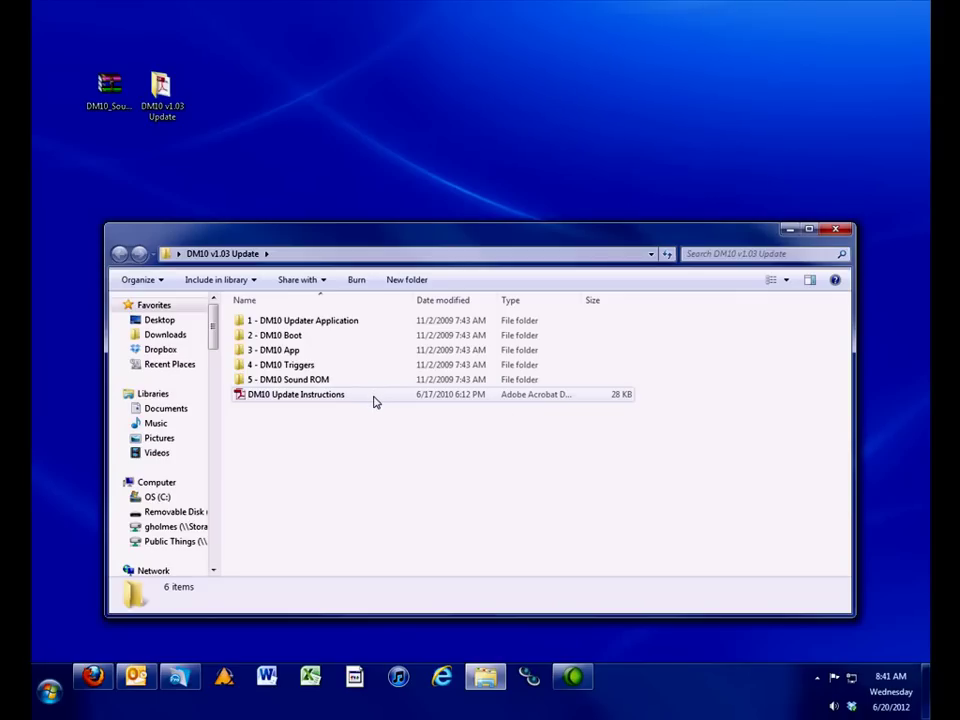
double_click(362, 327)
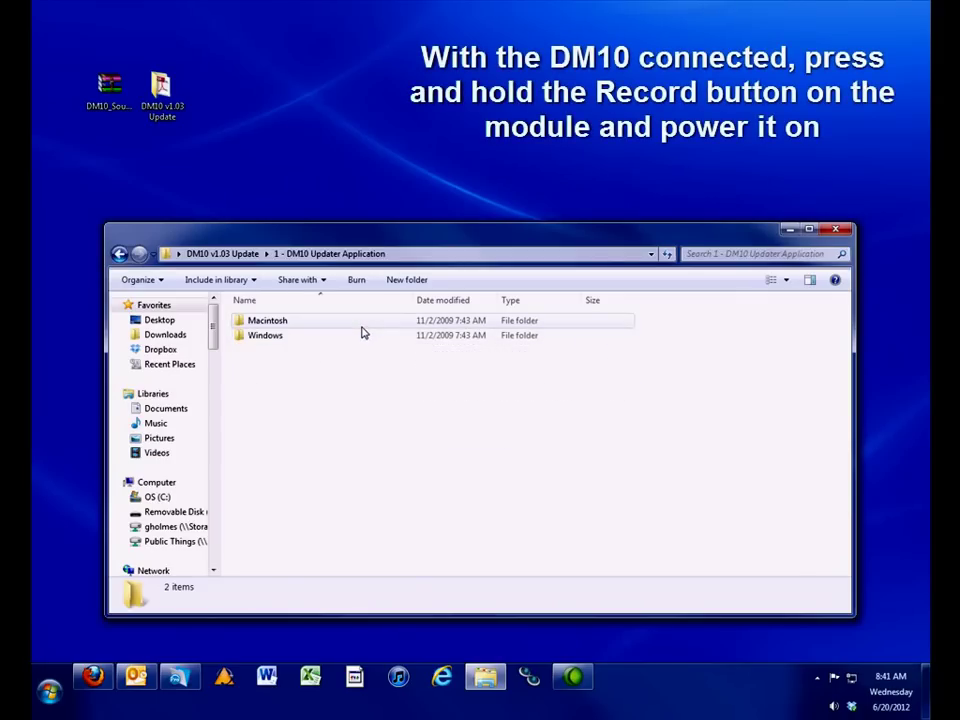
double_click(292, 339)
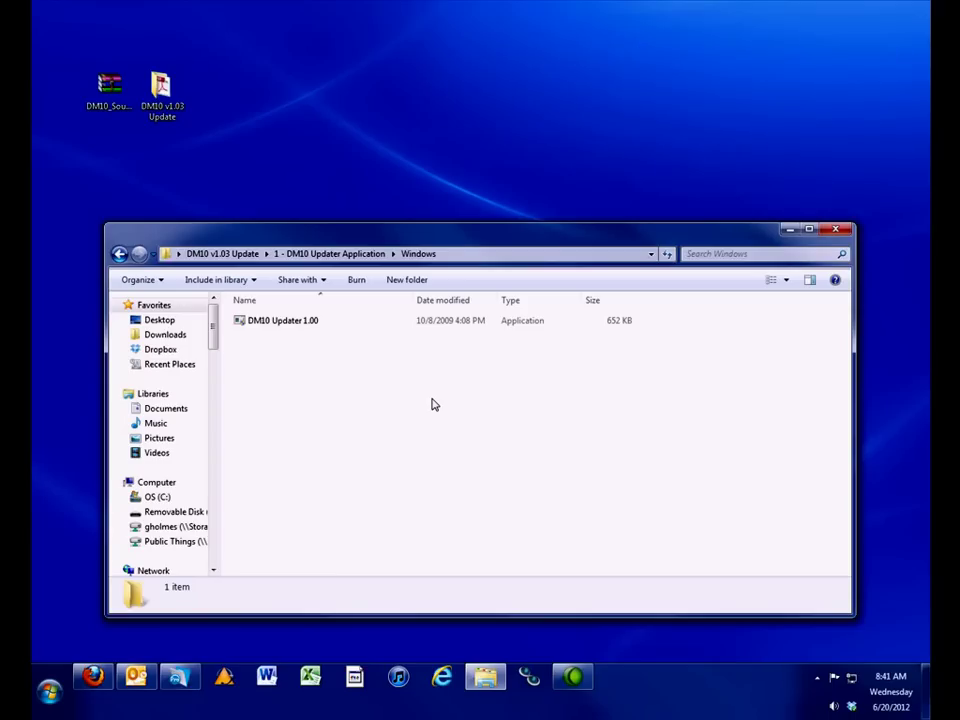
Step: Launch DM10 Updater 1.00 at screen top; shrink Explorer lower right, back in DM10 v1.03 Update
left_click(280, 322)
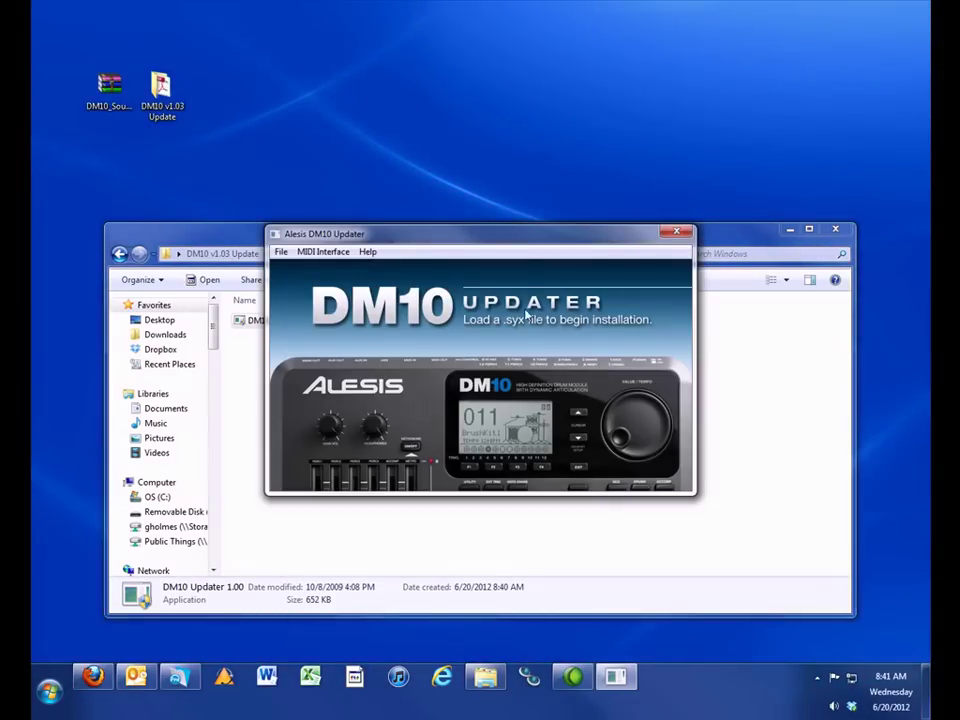
left_click_drag(521, 247, 529, 53)
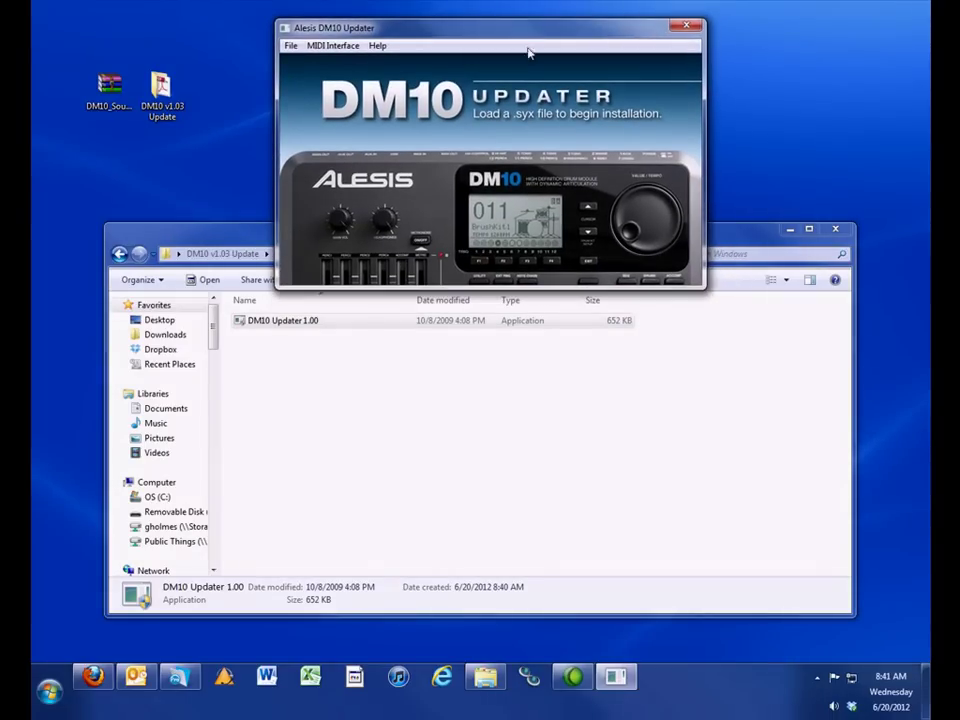
left_click_drag(244, 236, 229, 271)
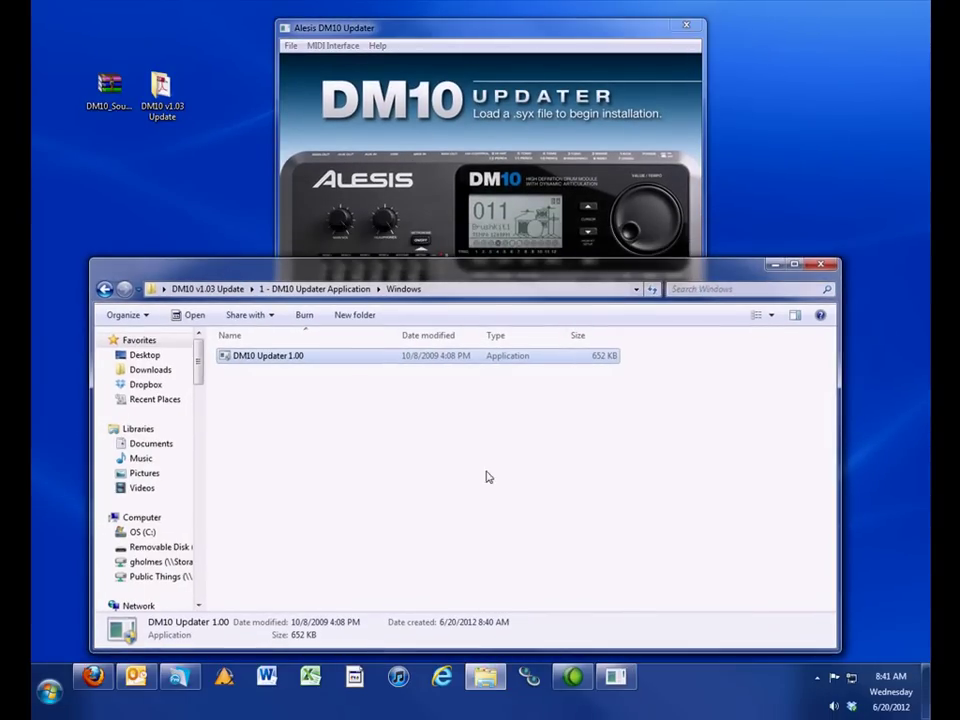
left_click_drag(840, 654, 660, 480)
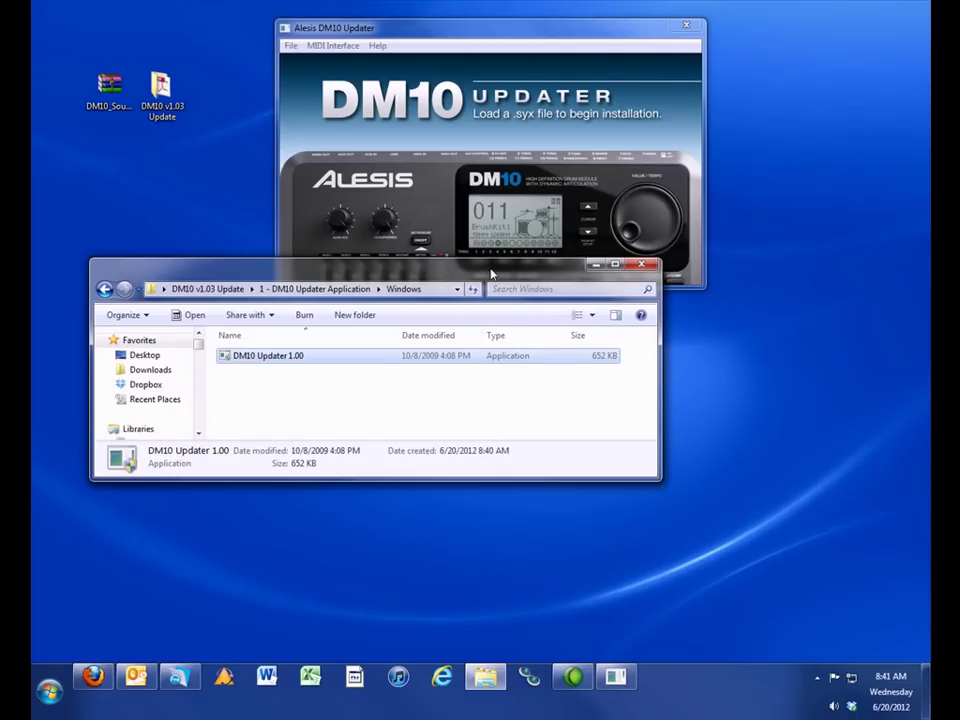
left_click_drag(493, 281, 743, 453)
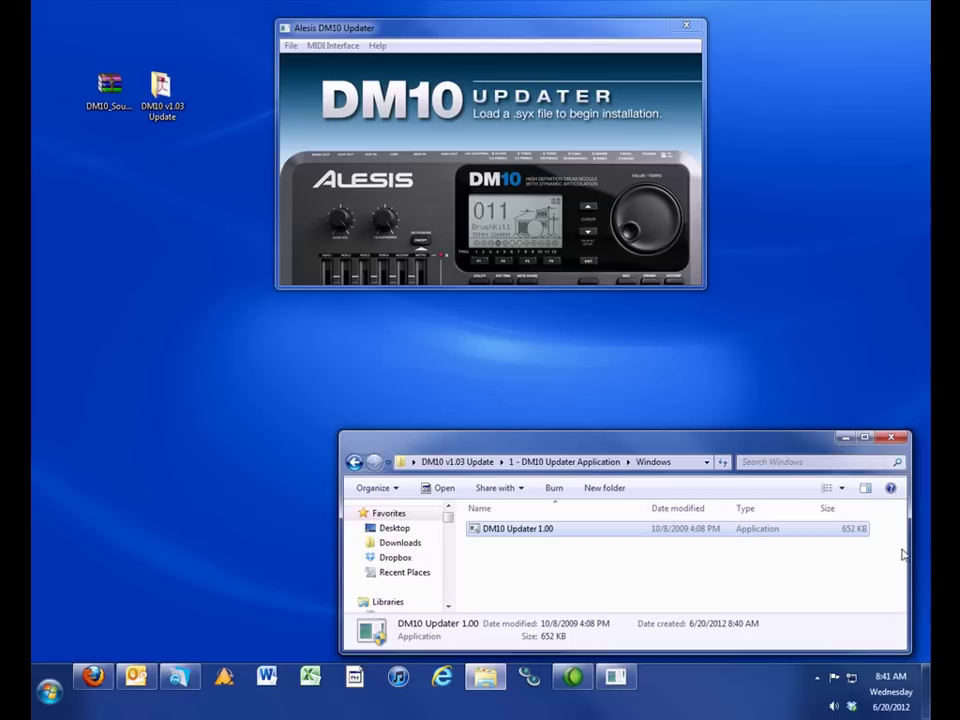
left_click_drag(912, 552, 797, 545)
left_click_drag(642, 446, 767, 445)
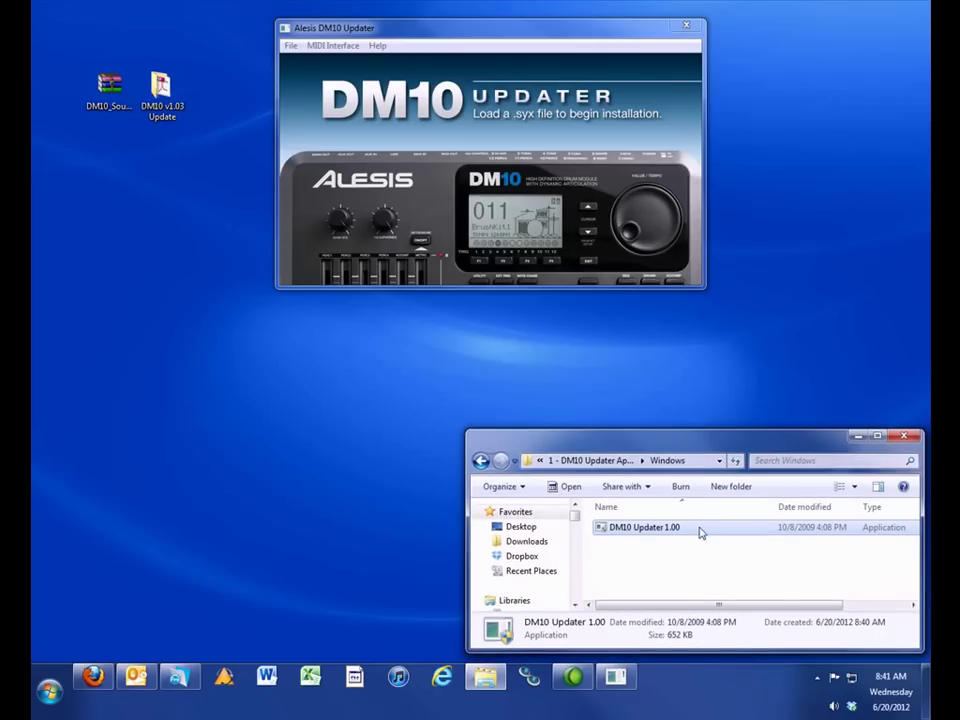
left_click(481, 461)
left_click(481, 461)
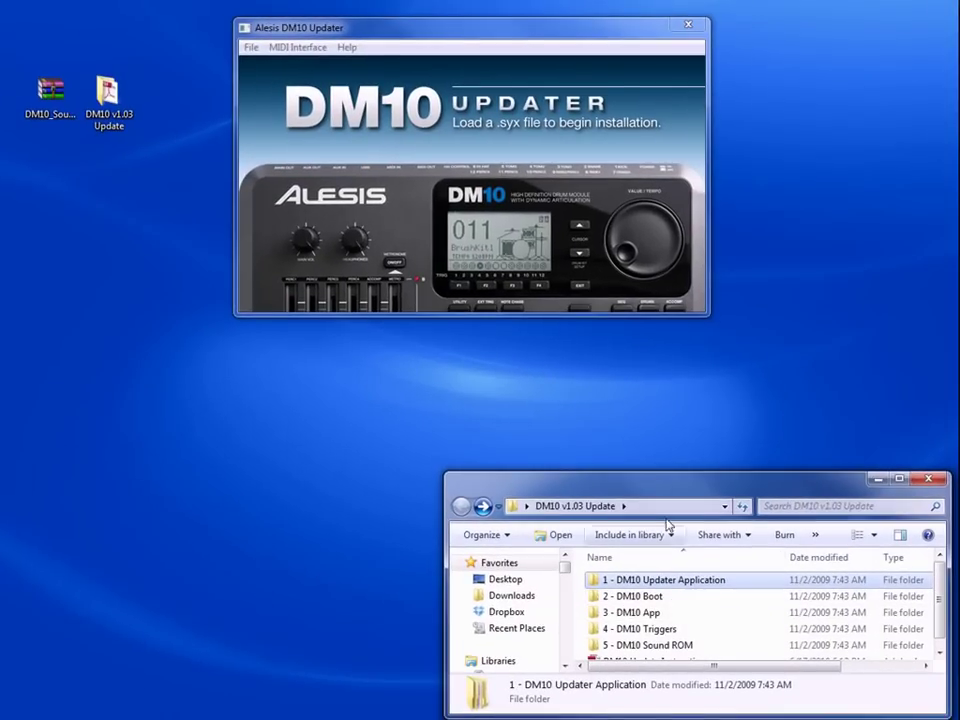
Step: Select USB DM10 MIDI Interface as the MIDI port and open the 2 - DM10 Boot folder
left_click(299, 49)
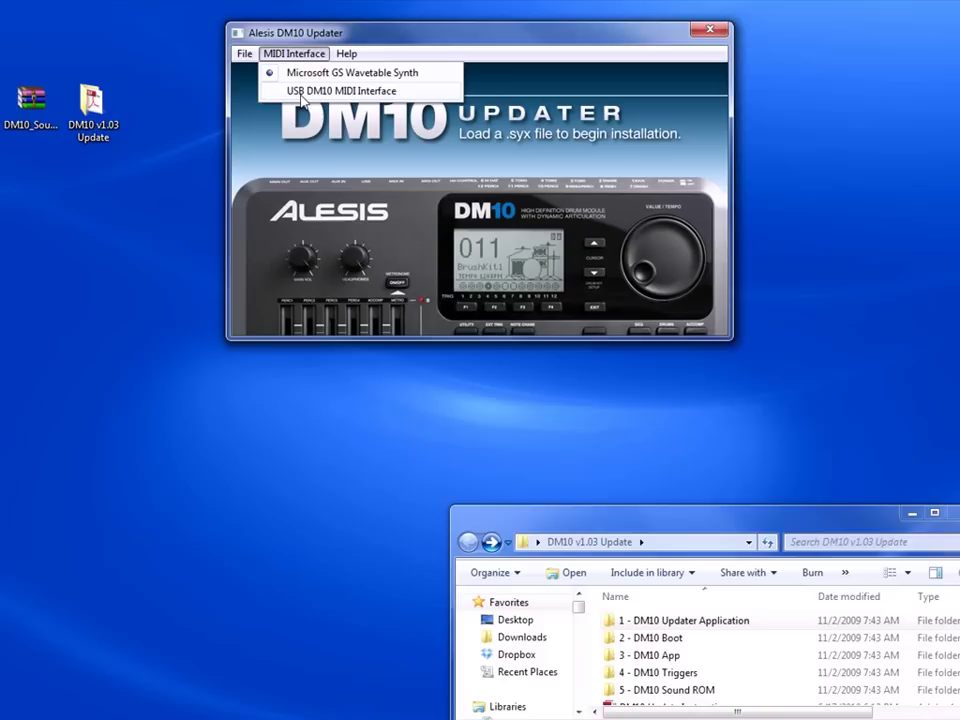
left_click(301, 93)
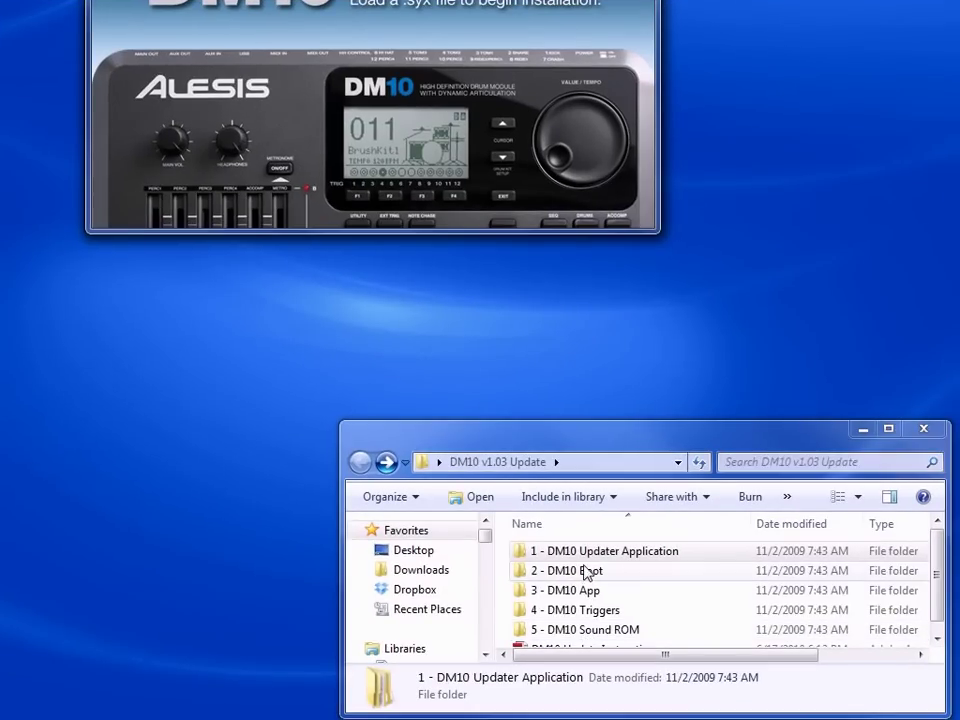
double_click(587, 572)
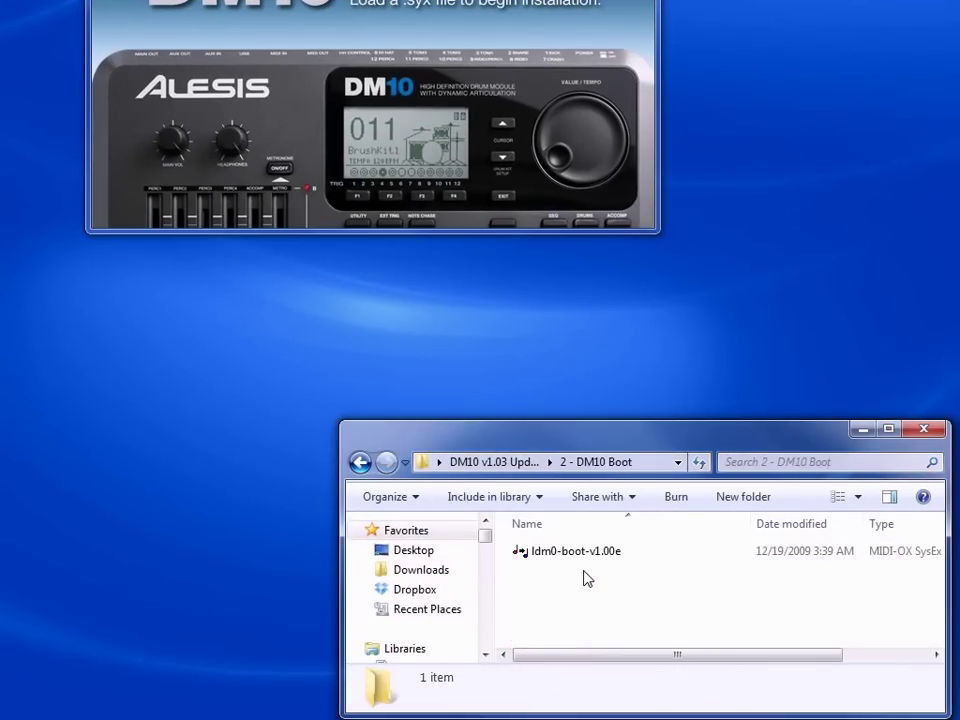
left_click_drag(580, 552, 572, 582)
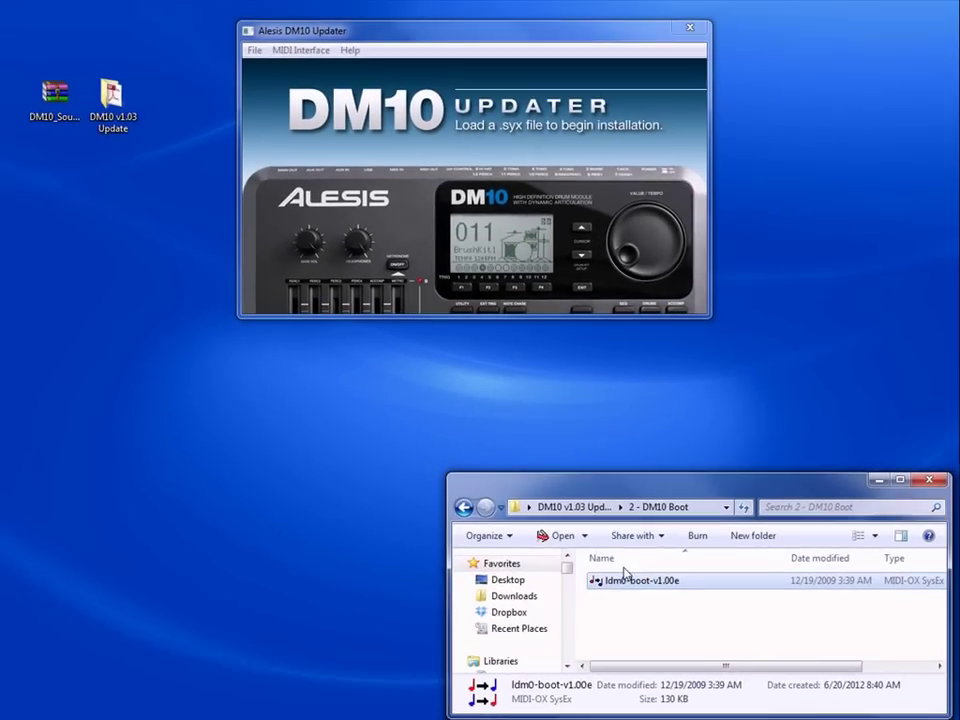
Step: Load ldm0-boot-v1.00e from Desktop > DM10 v1.03 Update > 2 - DM10 Boot via File > Open
left_click(255, 50)
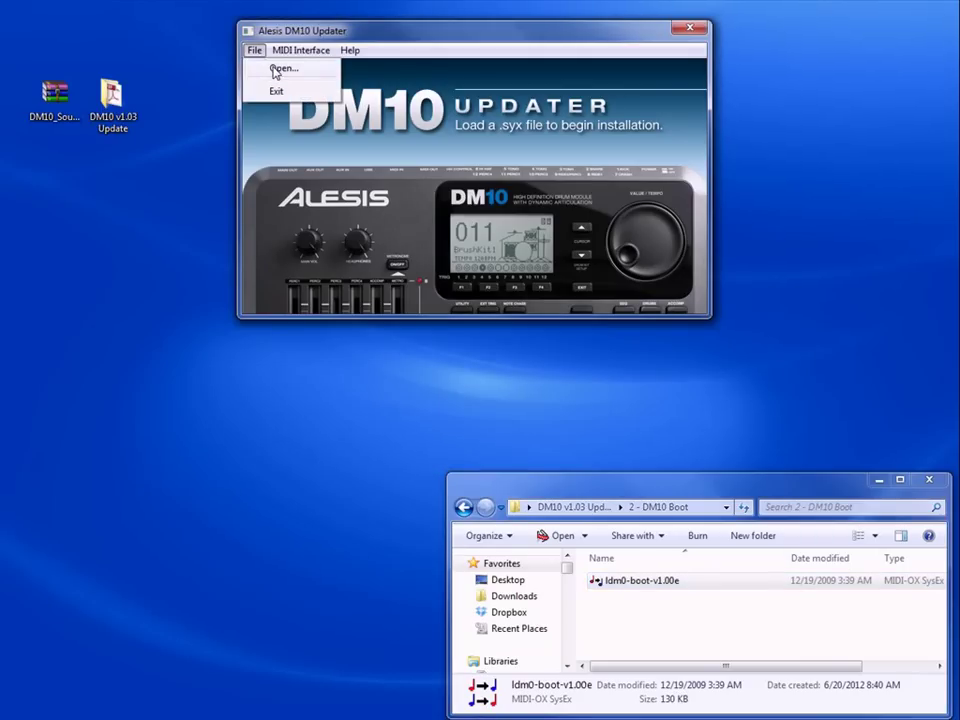
left_click(271, 66)
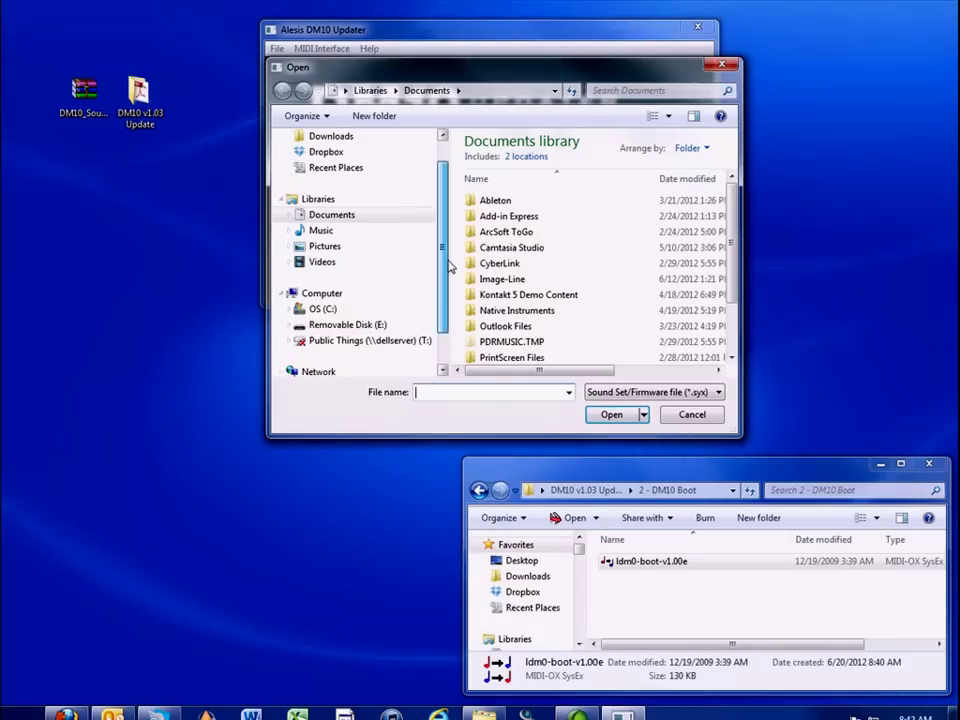
scroll(340, 175, "up", 2)
left_click(331, 158)
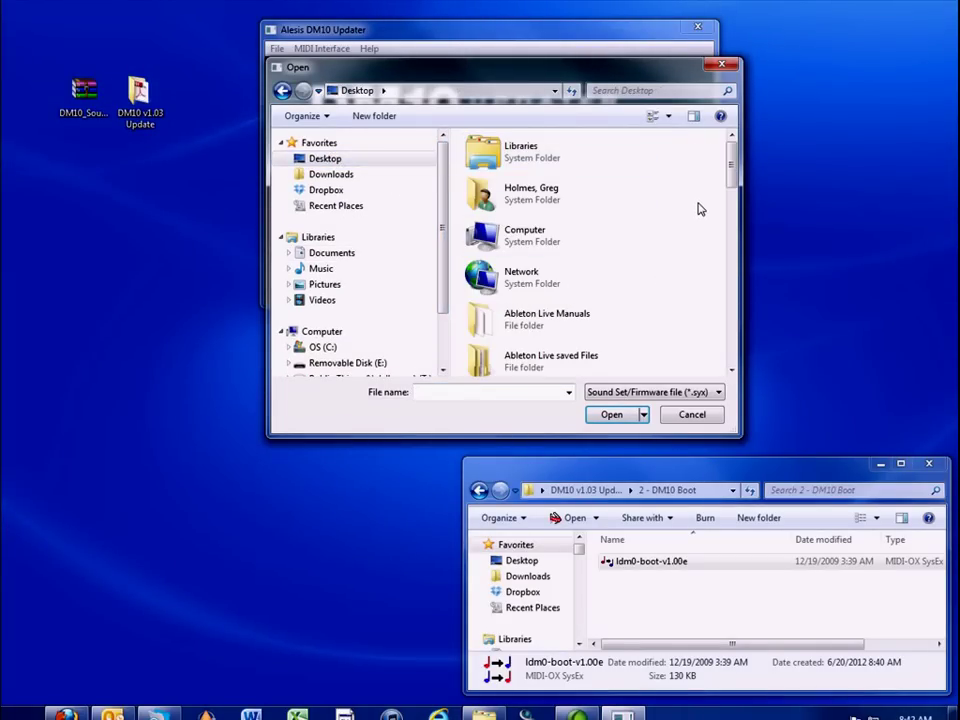
scroll(703, 212, "down", 3)
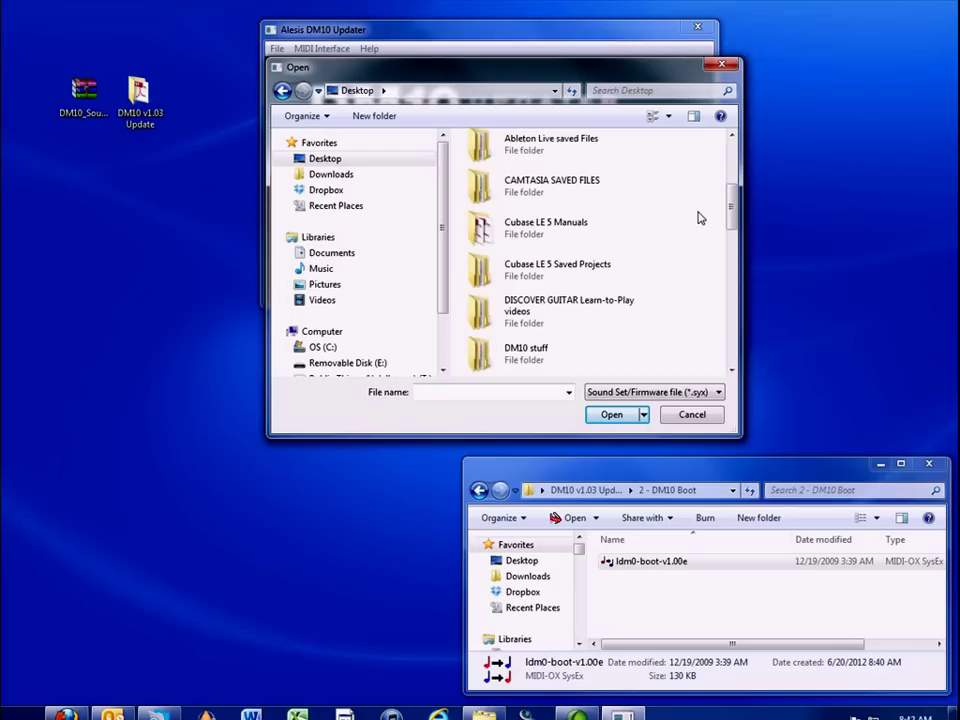
scroll(700, 220, "down", 1)
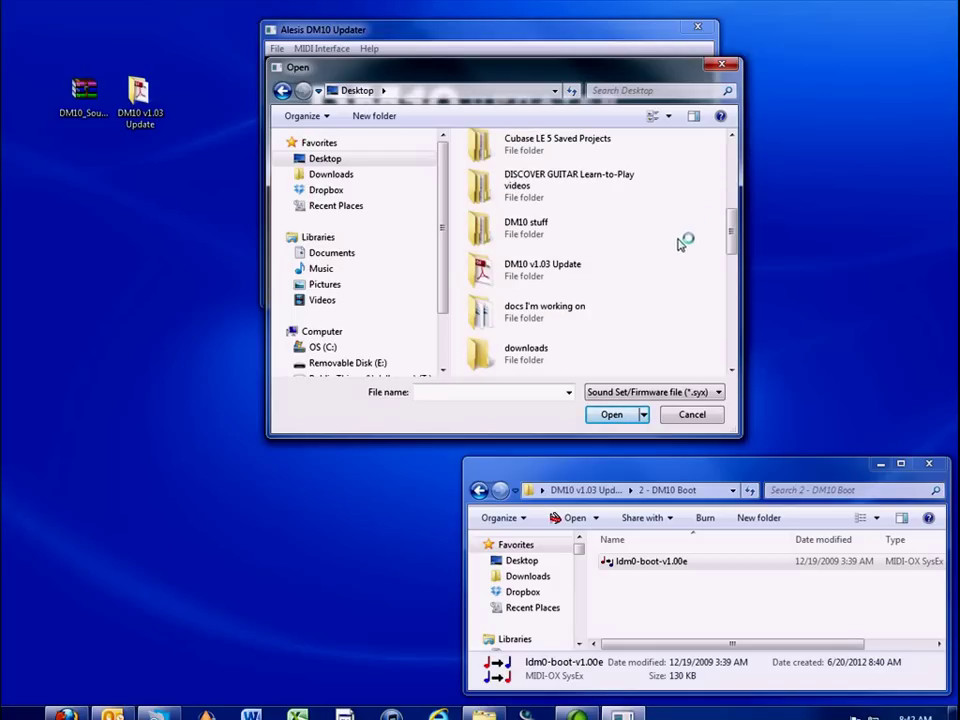
double_click(499, 284)
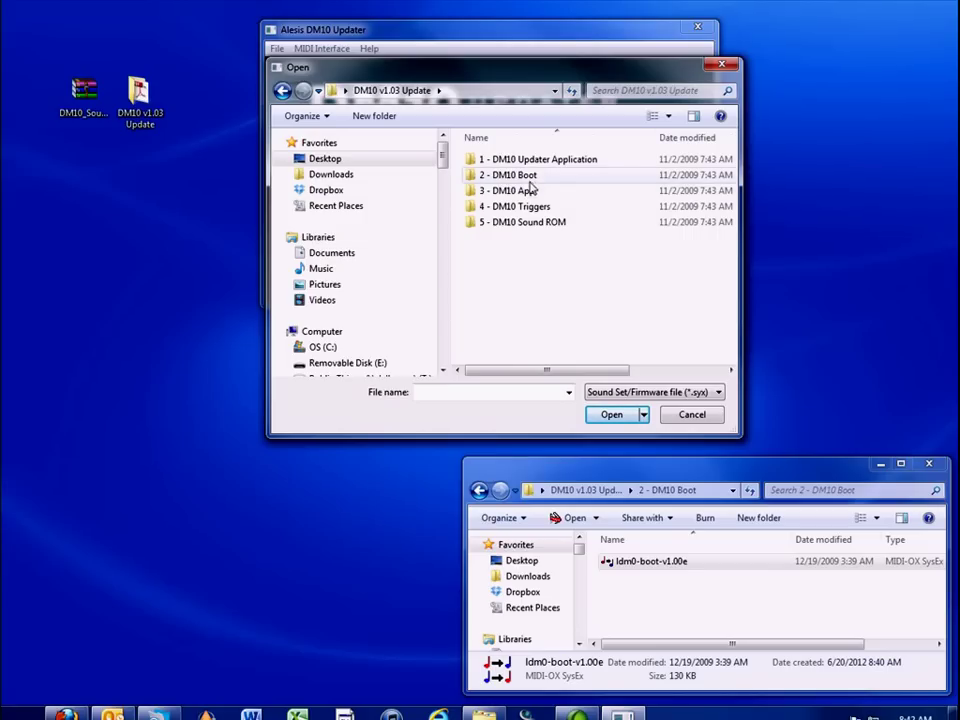
double_click(528, 177)
left_click(515, 160)
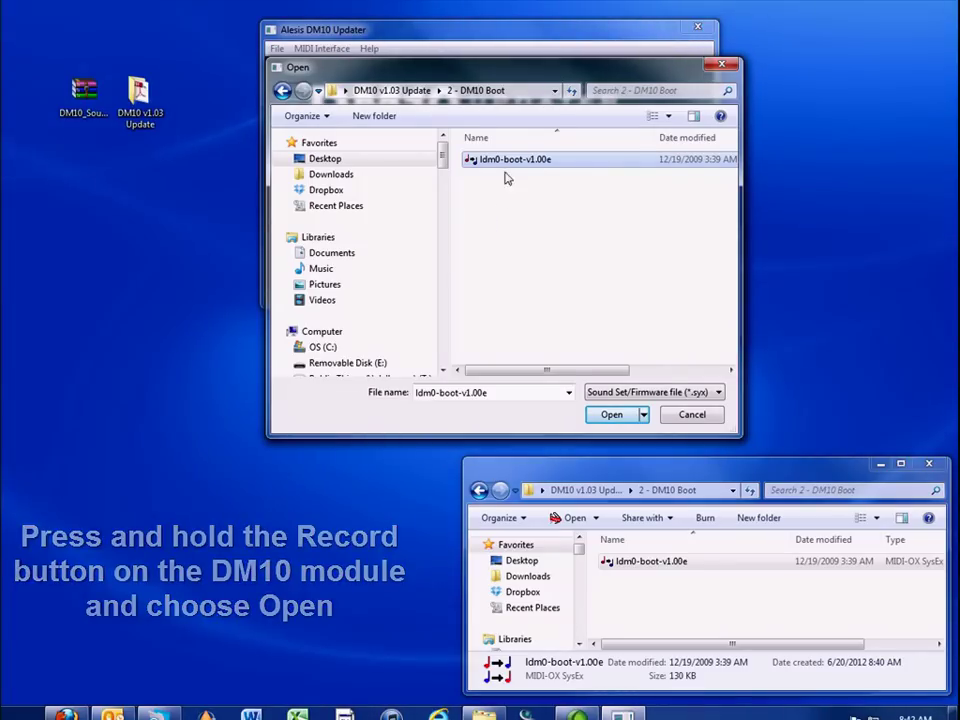
left_click(615, 416)
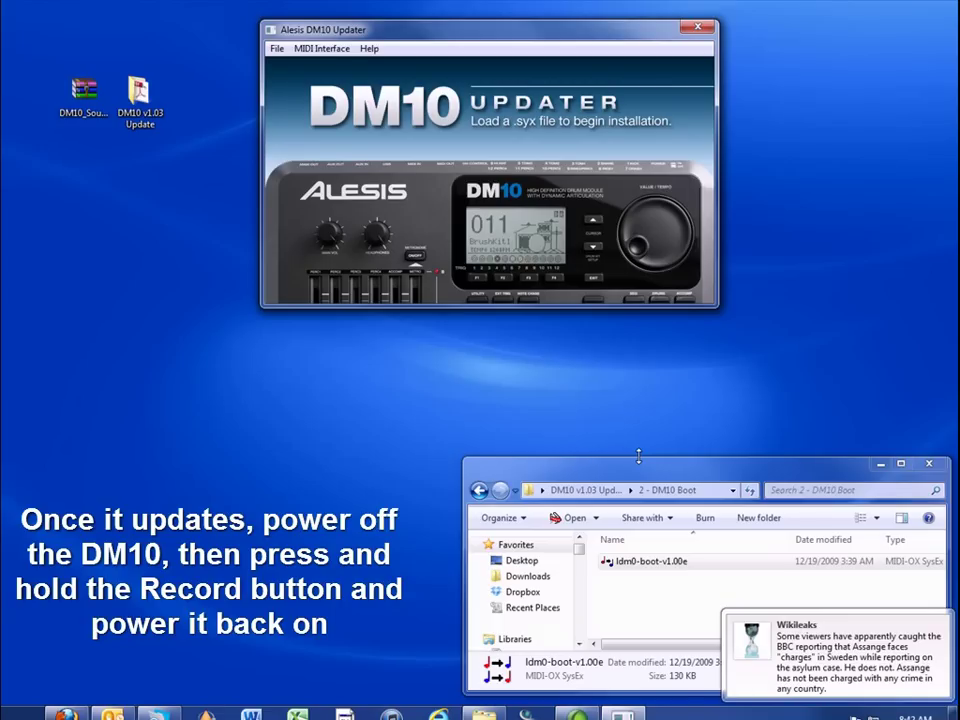
Step: Open the 3 - DM10 App folder in Explorer and set the MIDI interface to USB DM10 MIDI Interface
left_click(481, 491)
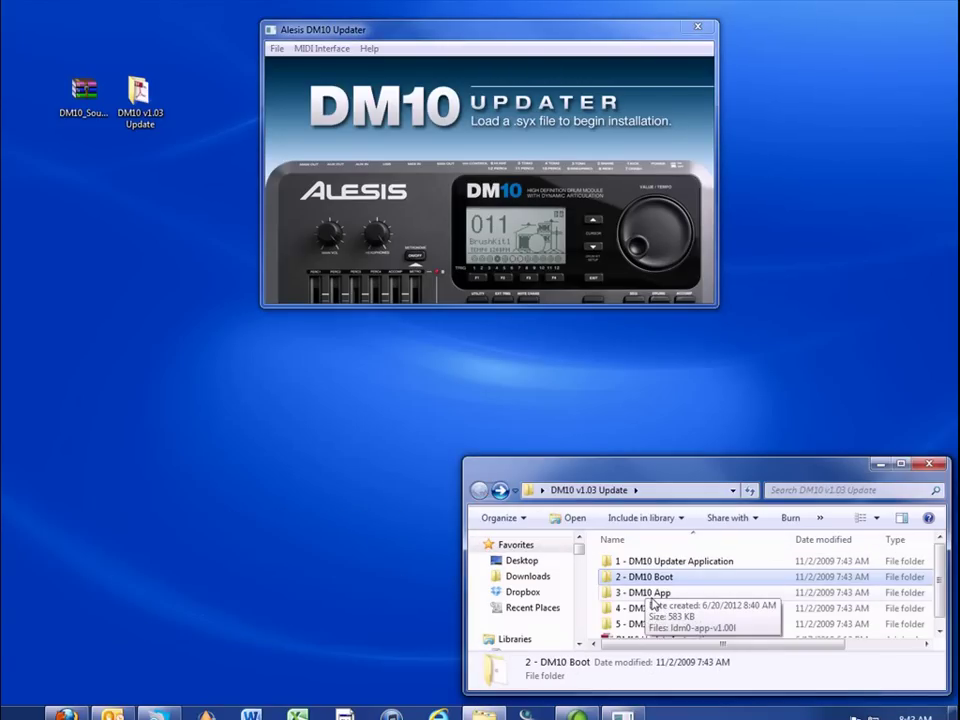
double_click(651, 593)
left_click(323, 48)
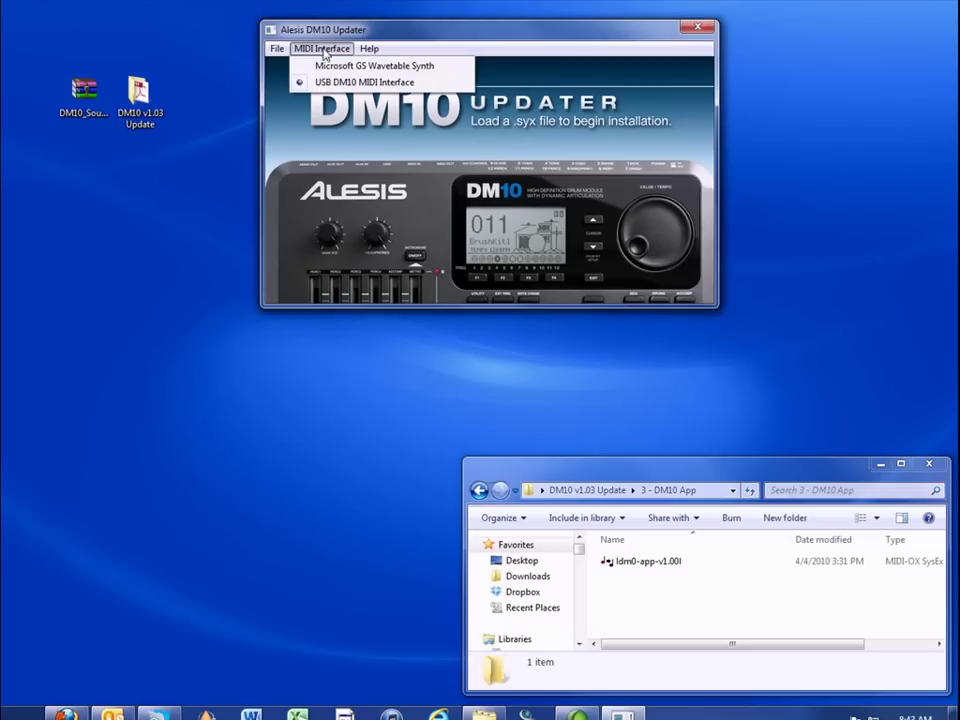
left_click(325, 82)
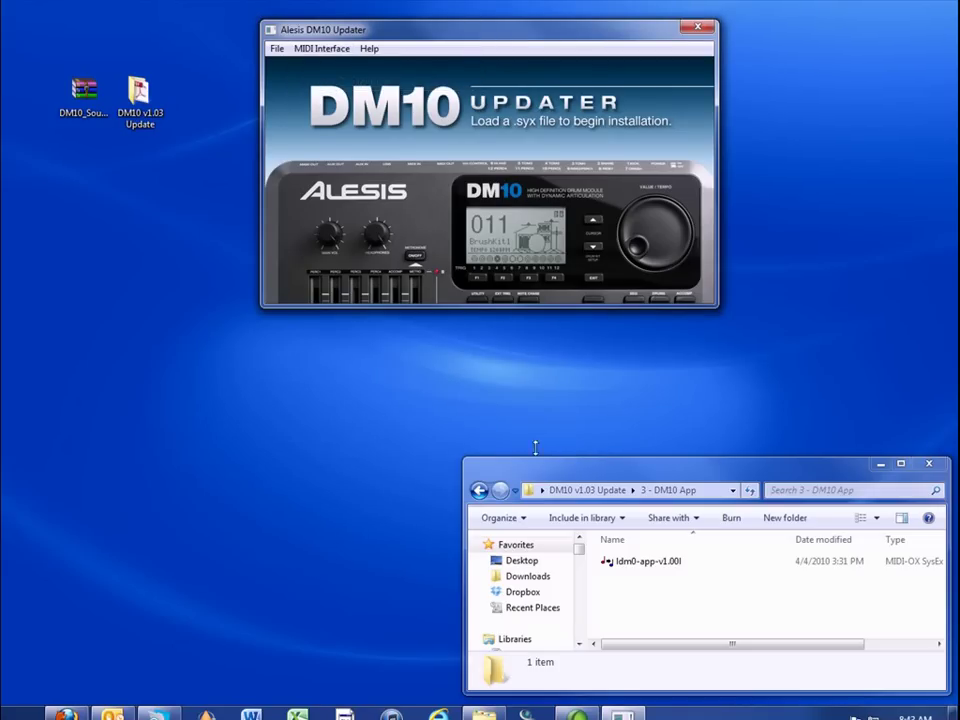
left_click(632, 565)
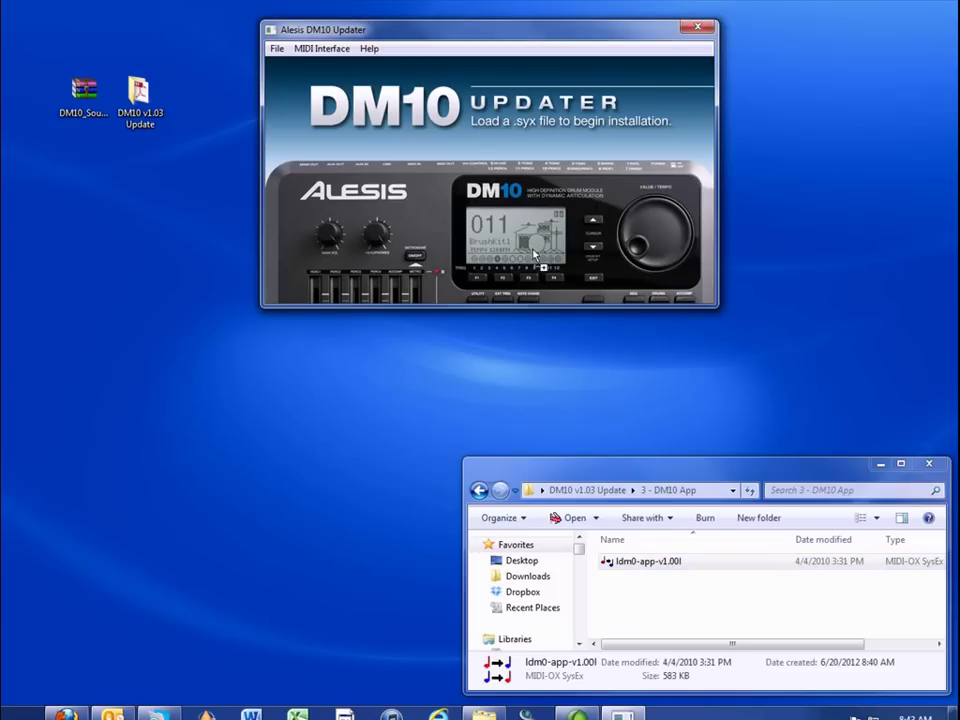
left_click_drag(632, 562, 645, 596)
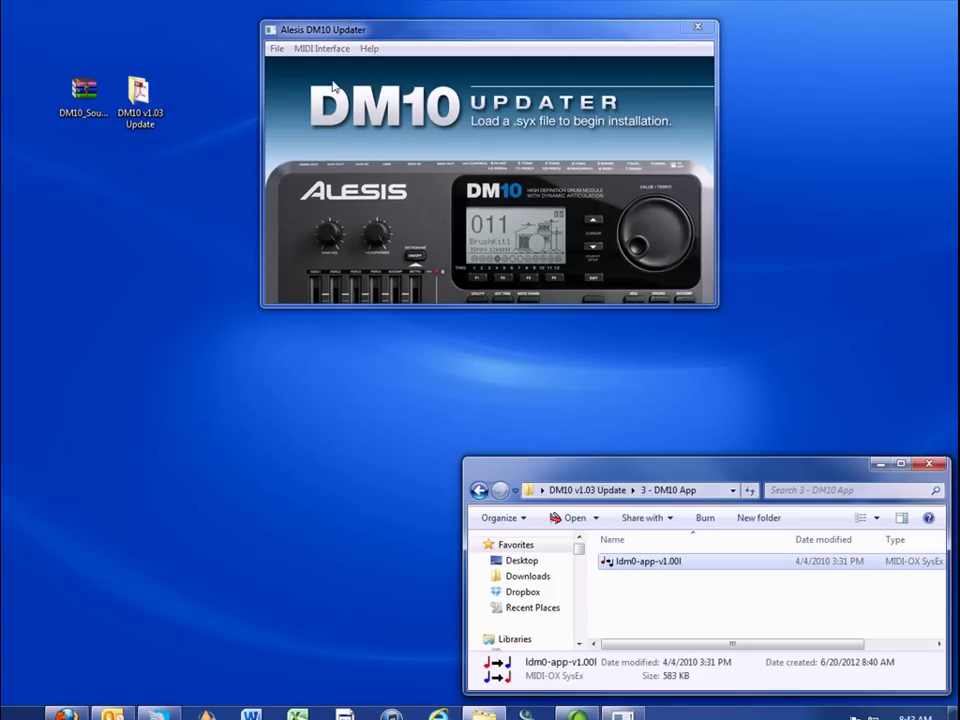
Step: Load ldm0-app-v1.00l from the 3 - DM10 App folder via File > Open to send it
left_click(277, 48)
left_click(301, 64)
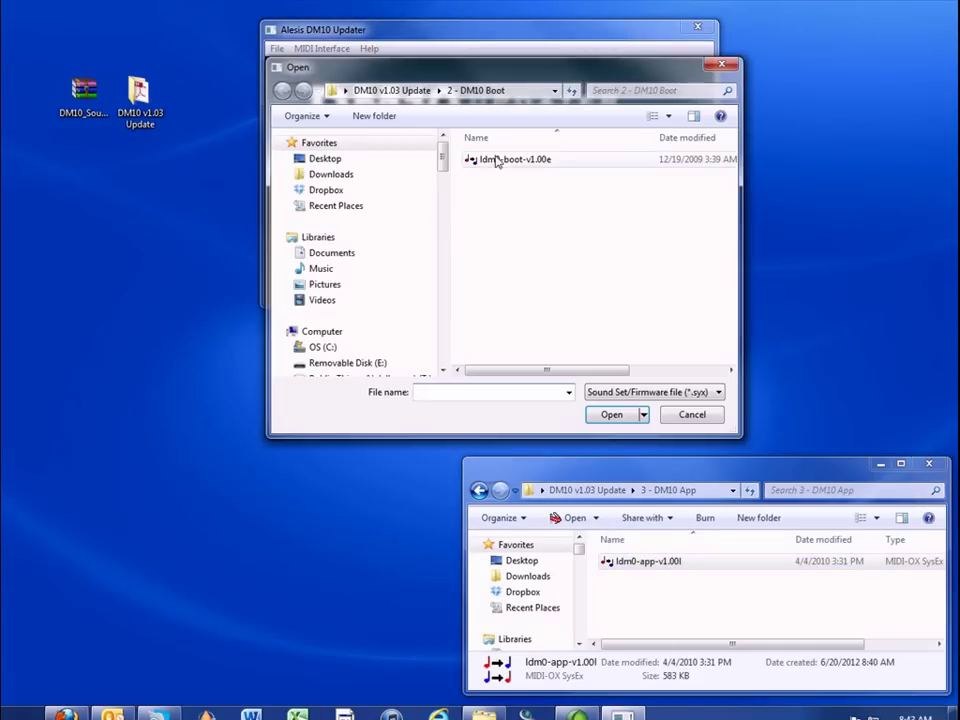
left_click(415, 91)
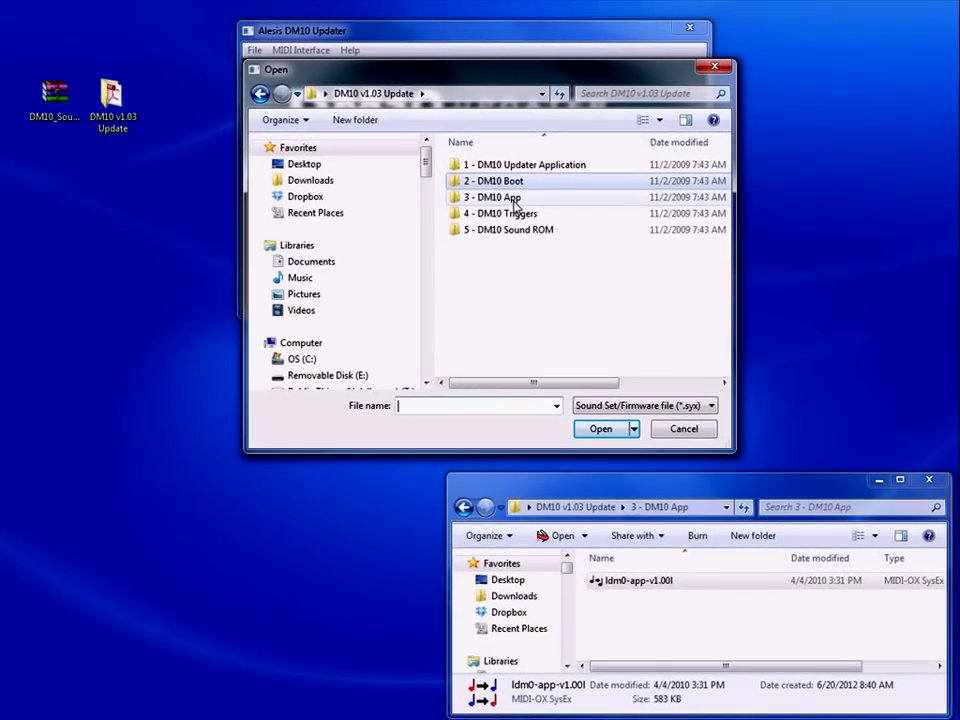
double_click(500, 197)
left_click(499, 165)
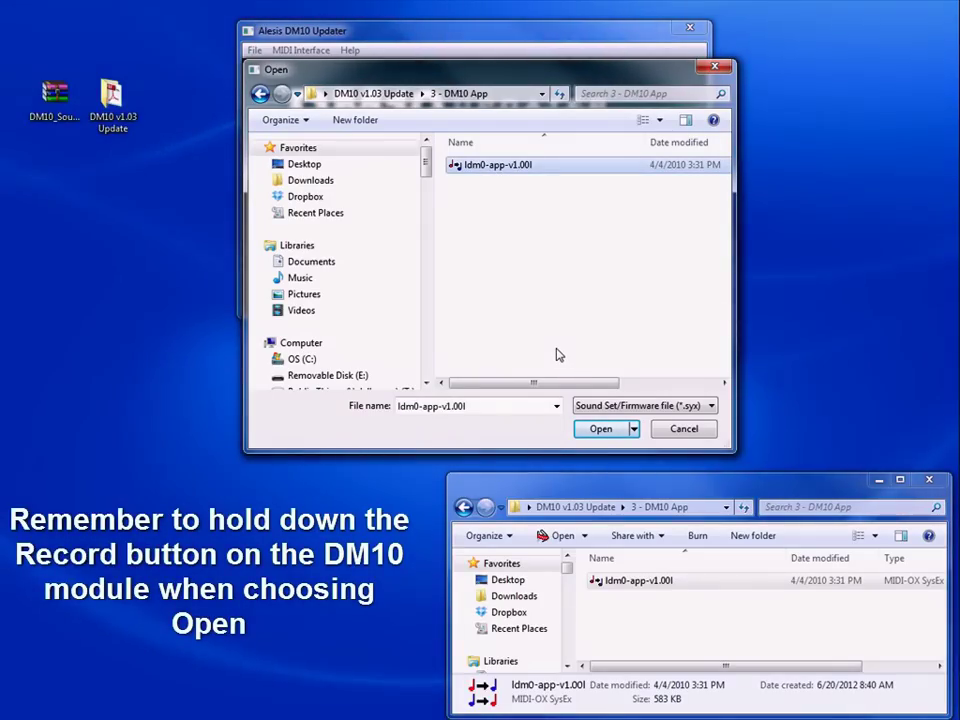
left_click(607, 434)
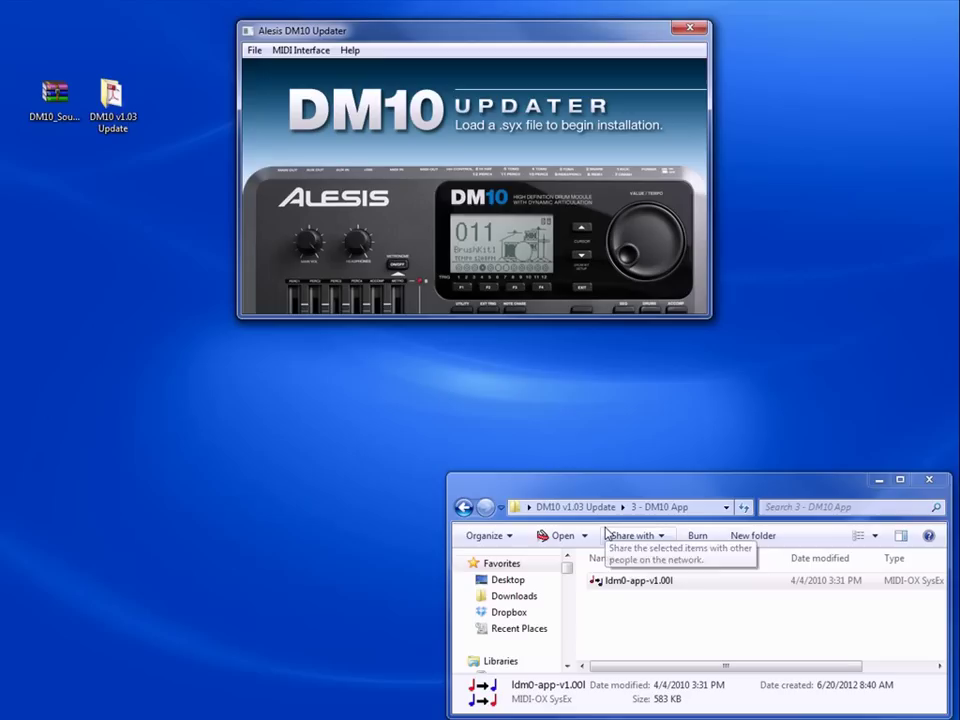
Step: In Explorer, open the 4 - DM10 Triggers folder and select DM10_triggers_V1.00a
left_click(463, 508)
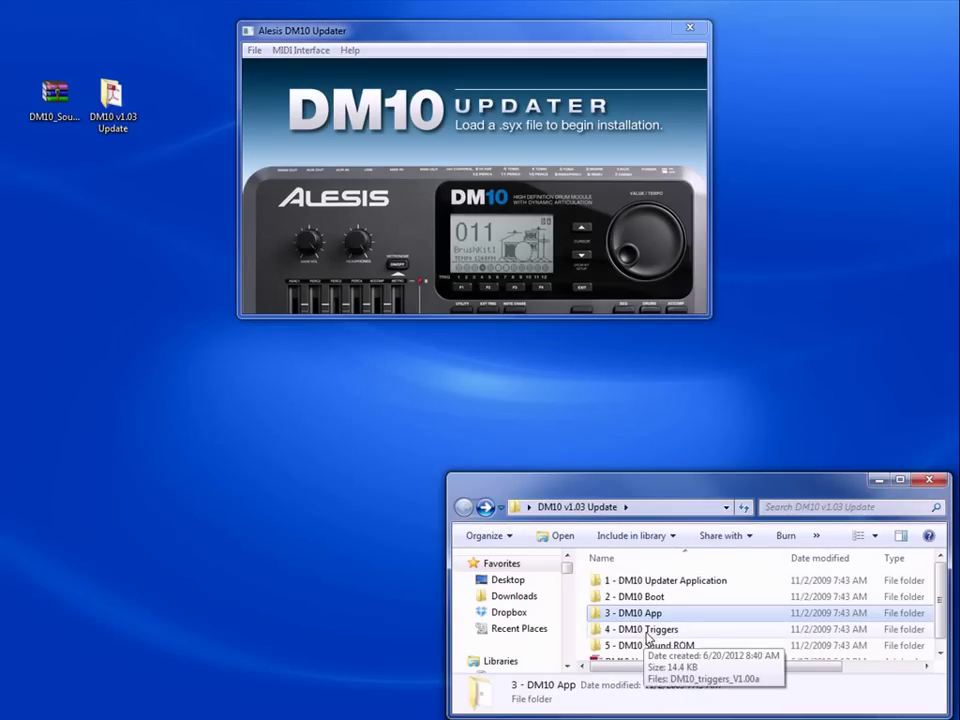
double_click(645, 631)
left_click(637, 585)
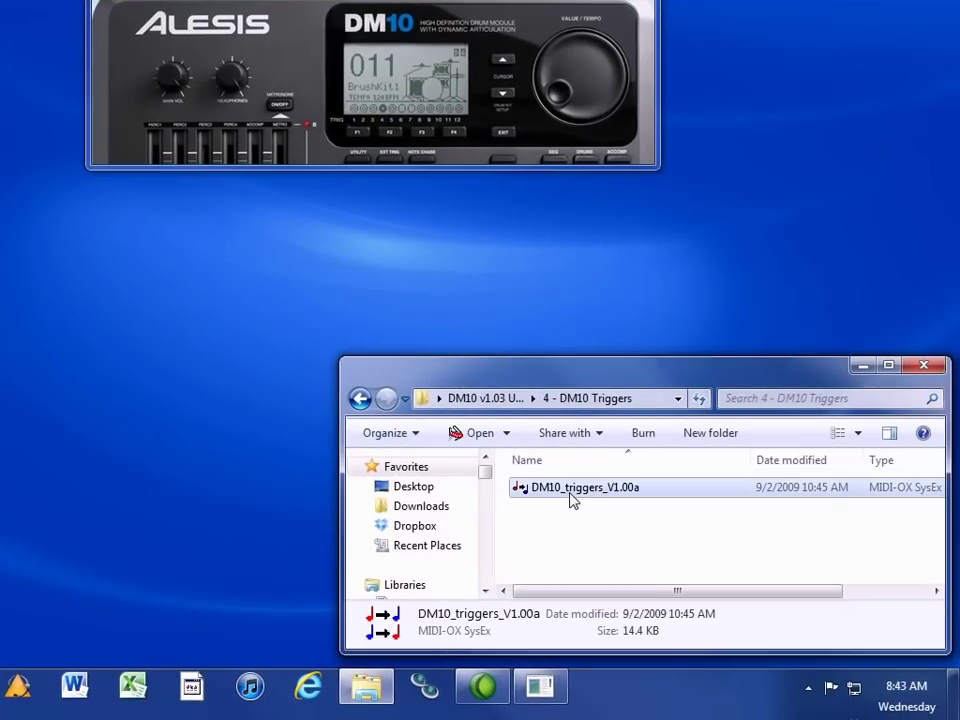
mouse_move(570, 500)
left_mouse_down()
mouse_move(480, 107)
mouse_move(586, 505)
mouse_move(580, 494)
left_mouse_up()
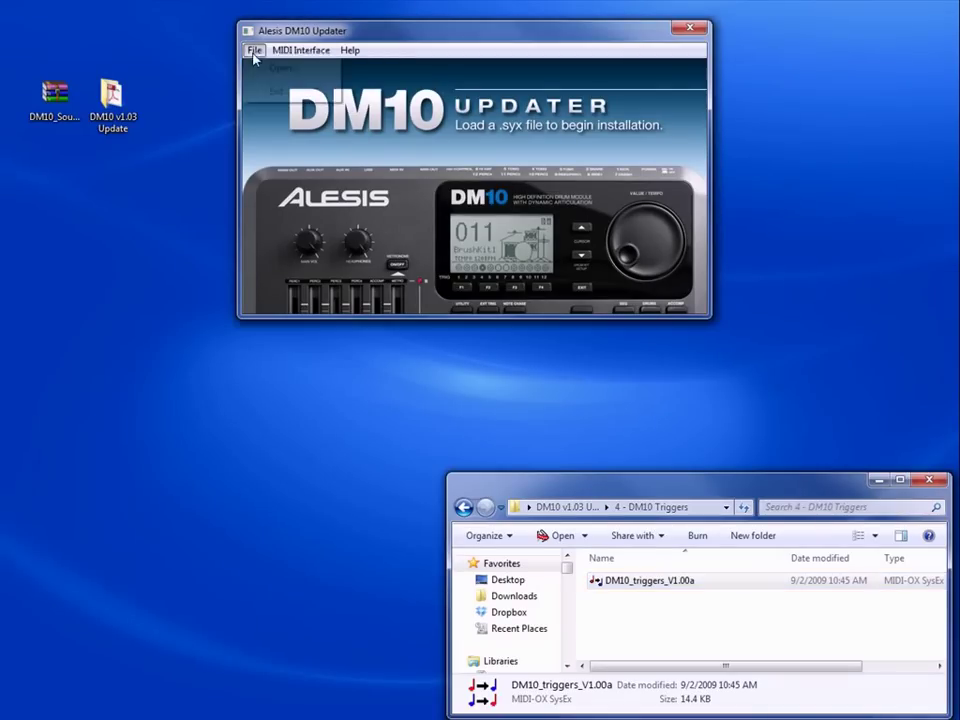
Step: In the Updater, open DM10_triggers_V1.00a from 4 - DM10 Triggers to send it to the DM10
left_click(255, 50)
left_click(272, 67)
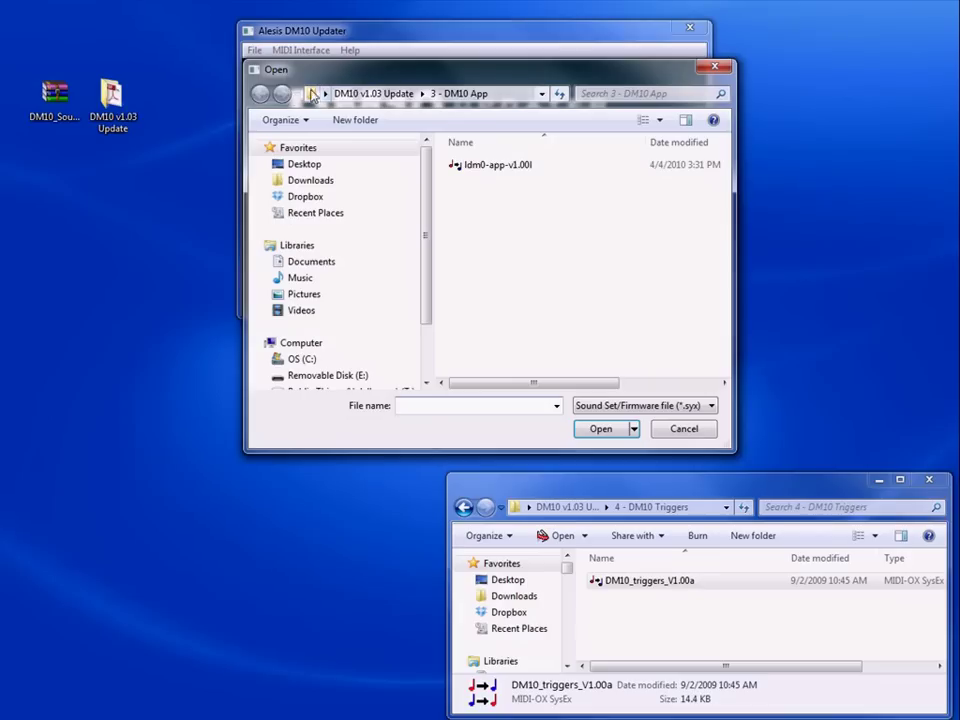
left_click(370, 93)
double_click(507, 218)
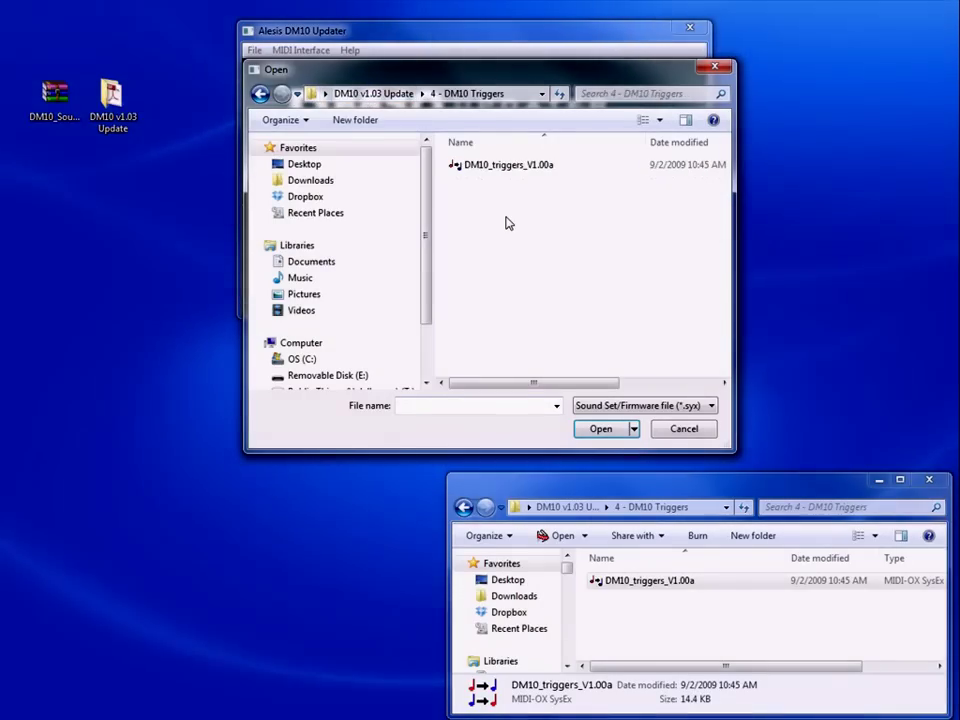
left_click(508, 168)
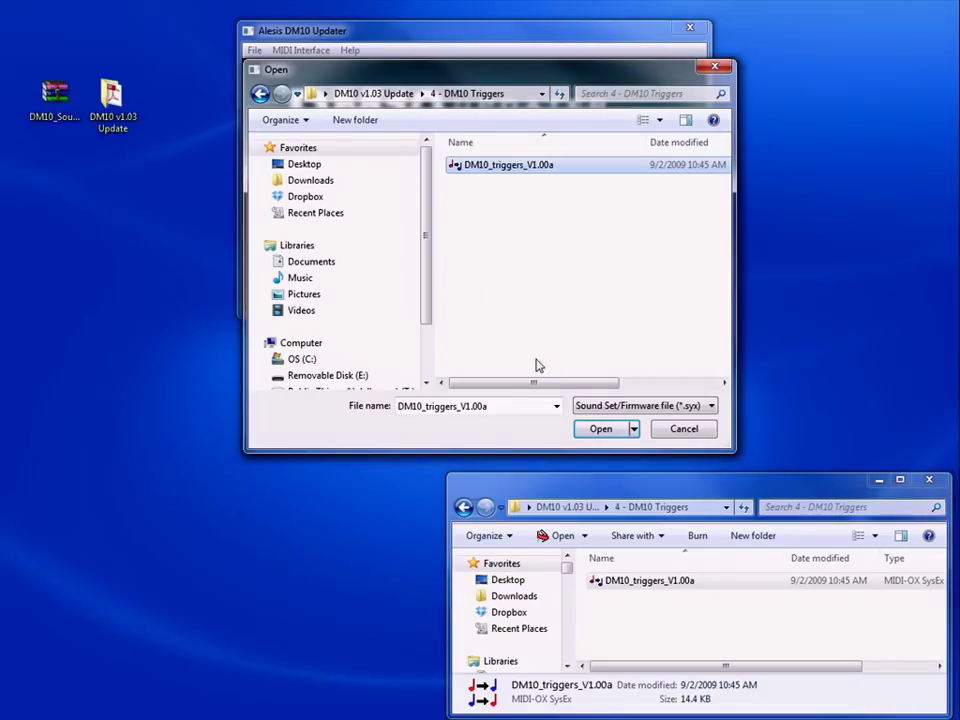
left_click(595, 431)
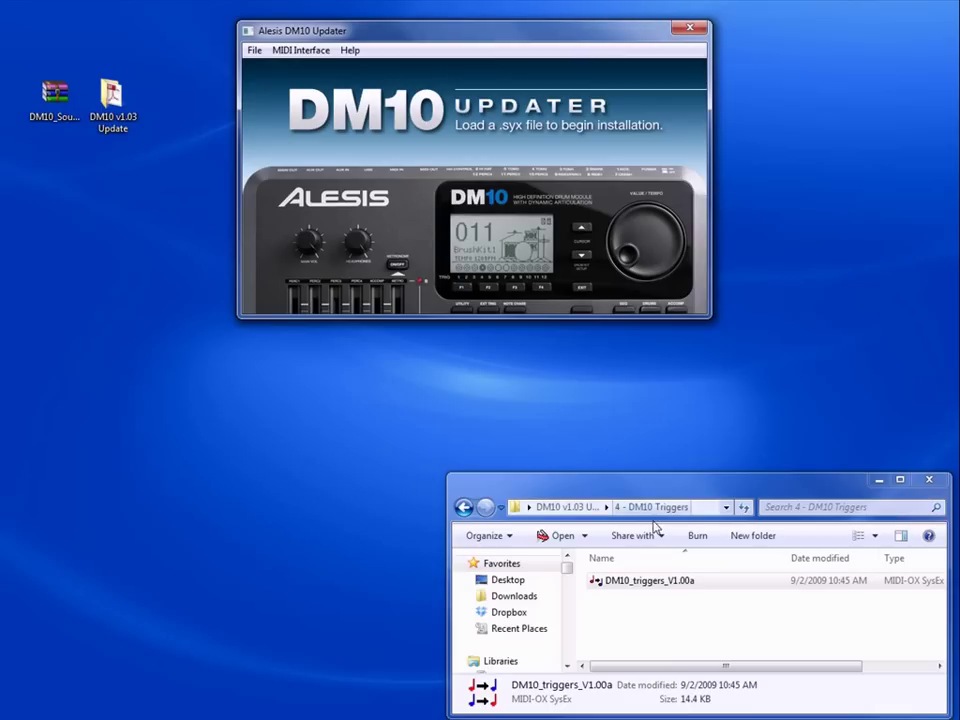
Step: In Explorer, open the 5 - DM10 Sound ROM folder and select DM10_sound_rom-V1.03
left_click(464, 507)
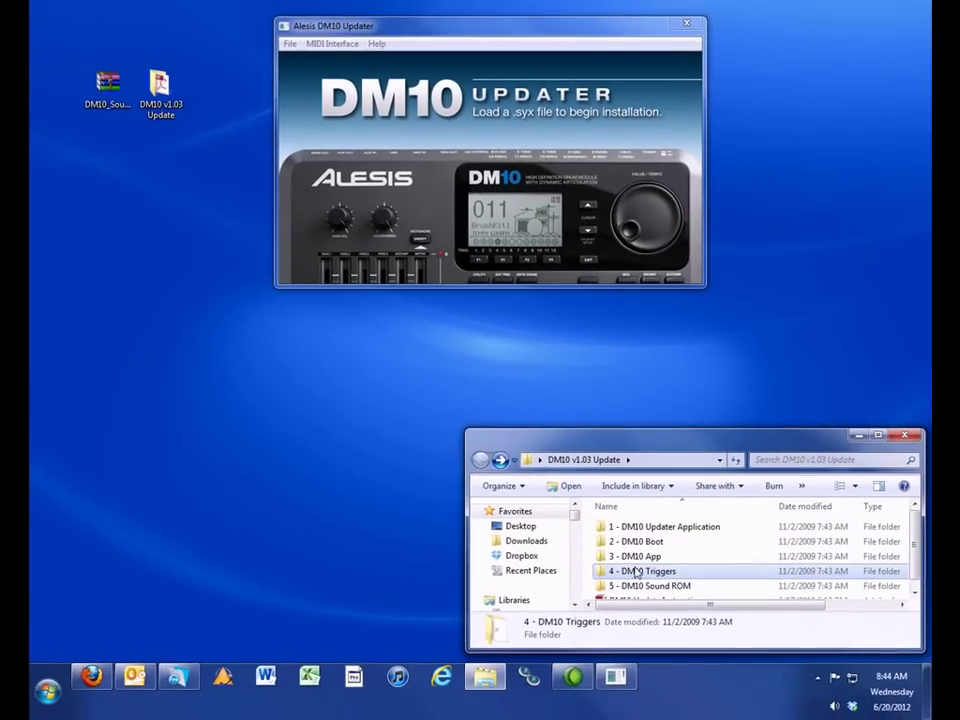
left_click(646, 587)
double_click(646, 587)
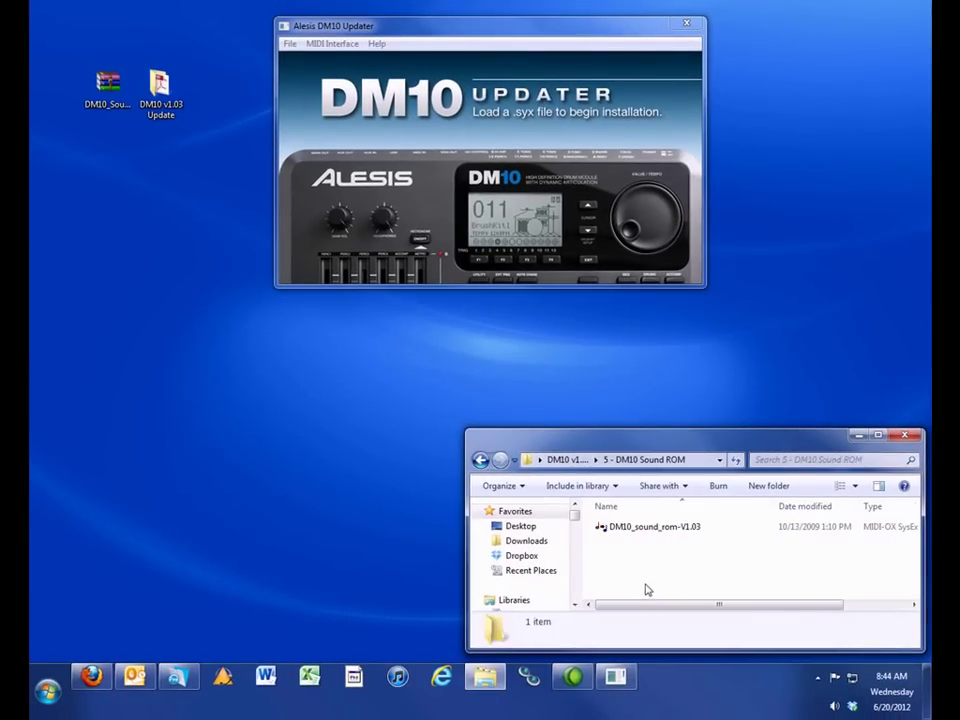
left_click(677, 537)
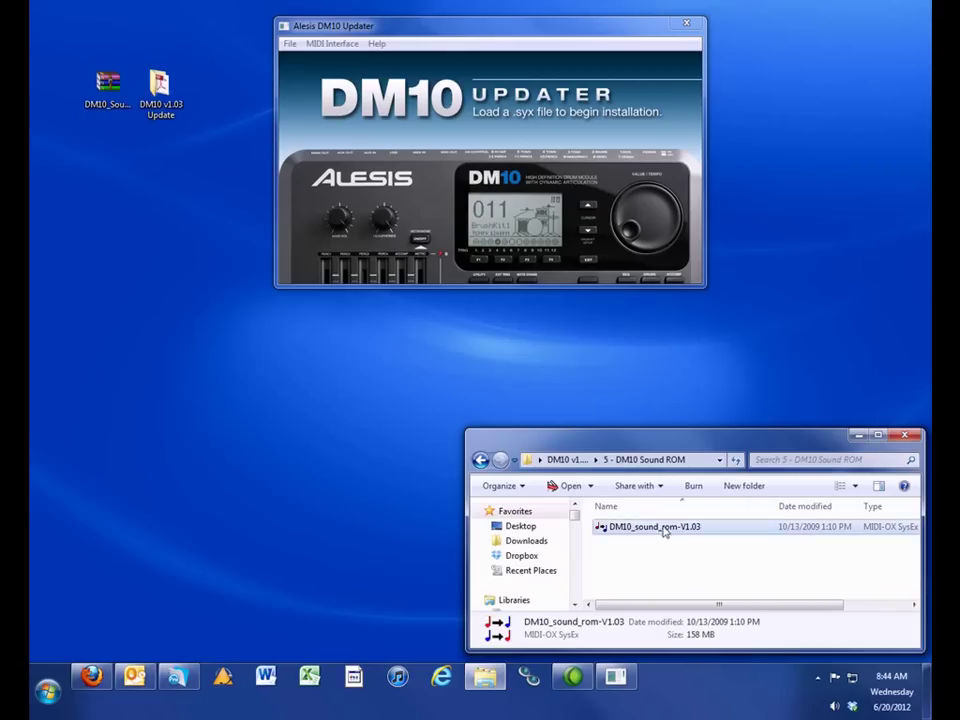
left_click_drag(662, 533, 626, 540)
Step: In the Updater, open DM10_sound_rom-V1.03 from 5 - DM10 Sound ROM to start the update
left_click(289, 46)
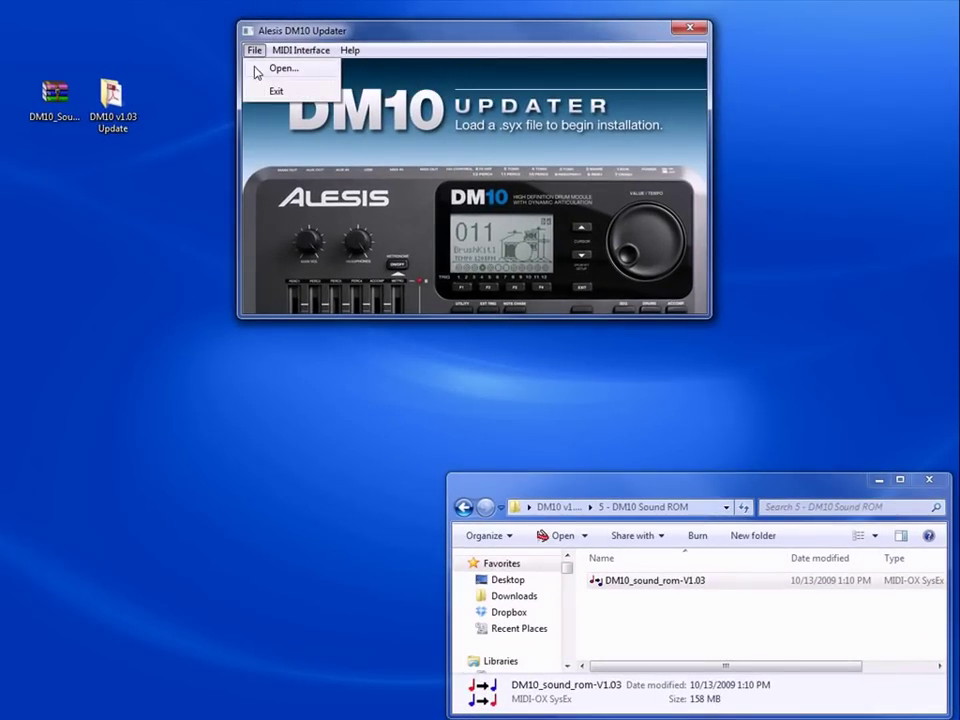
left_click(286, 71)
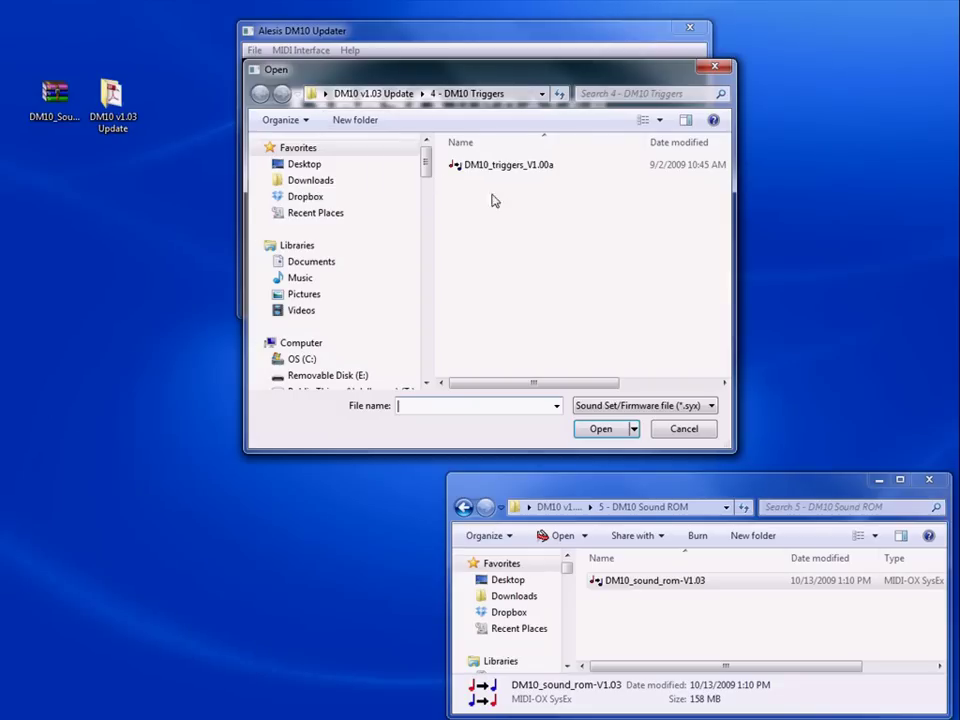
left_click(372, 93)
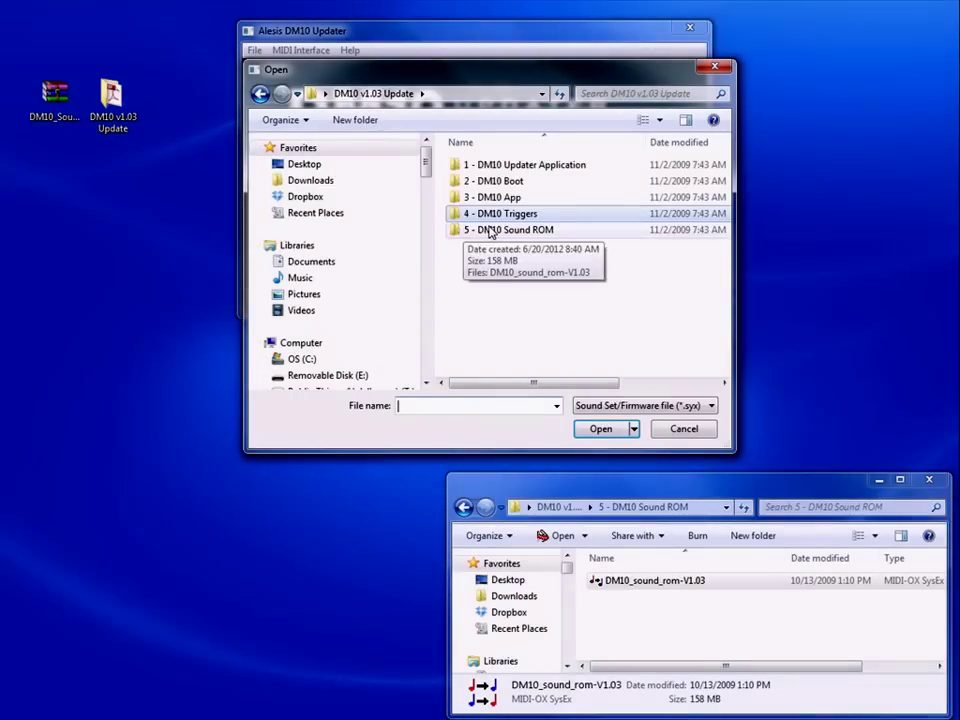
double_click(478, 234)
left_click(530, 170)
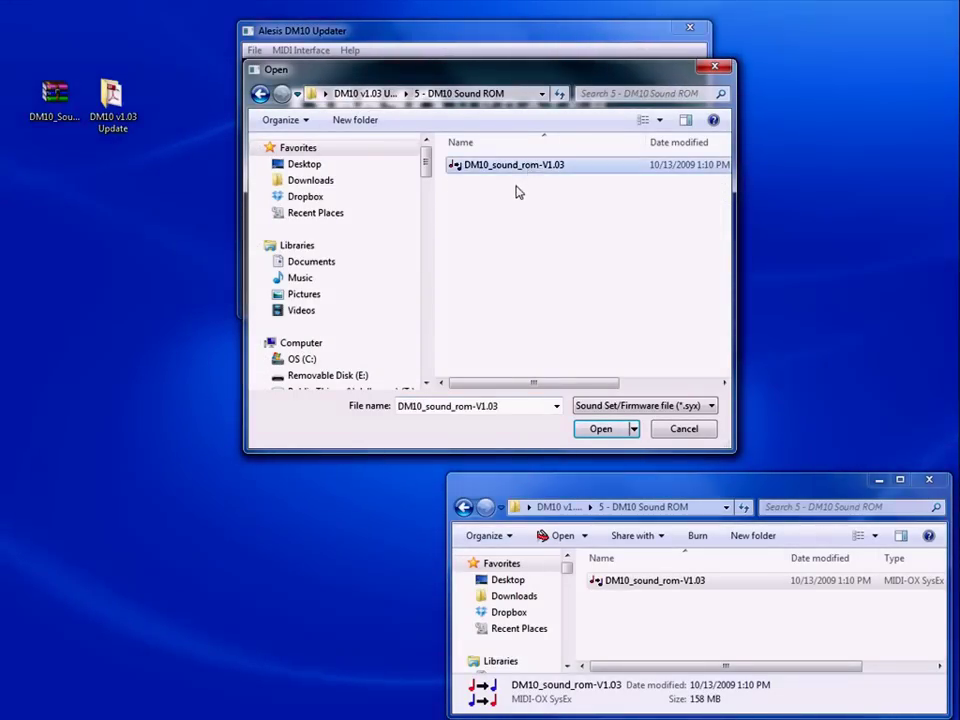
left_click(598, 432)
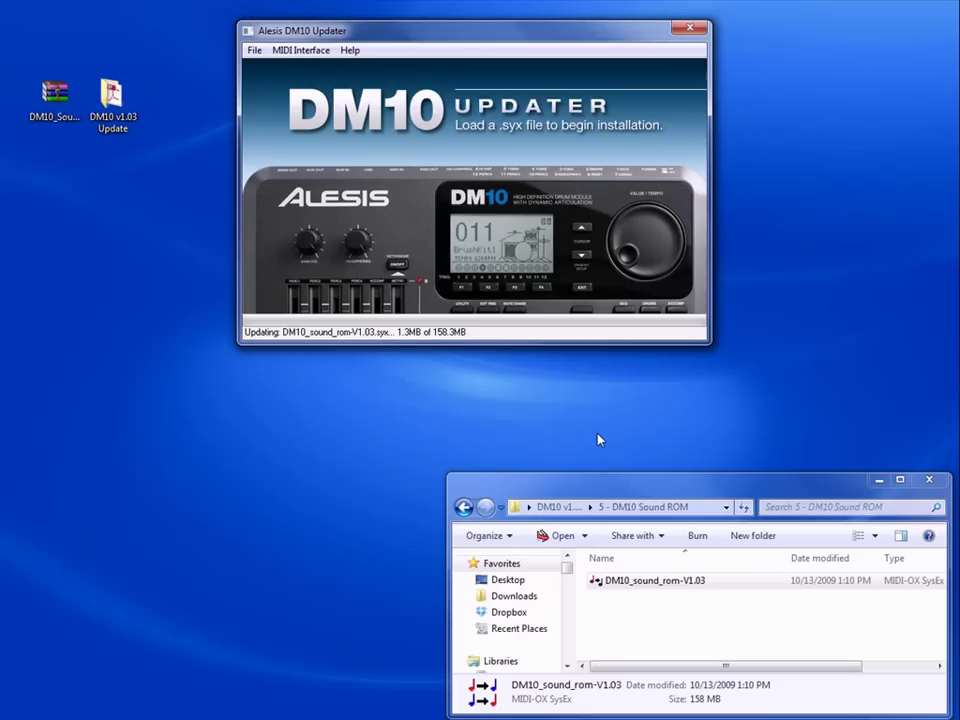
Step: Close the Explorer window, leaving the Updater sending the 158.3MB sound ROM
left_click(928, 481)
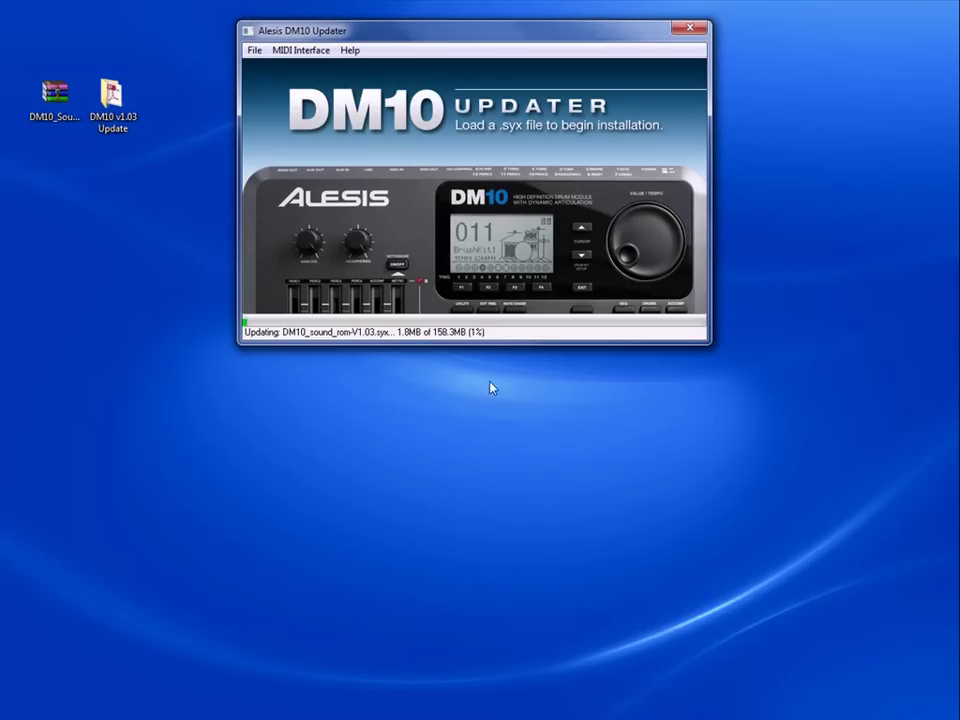